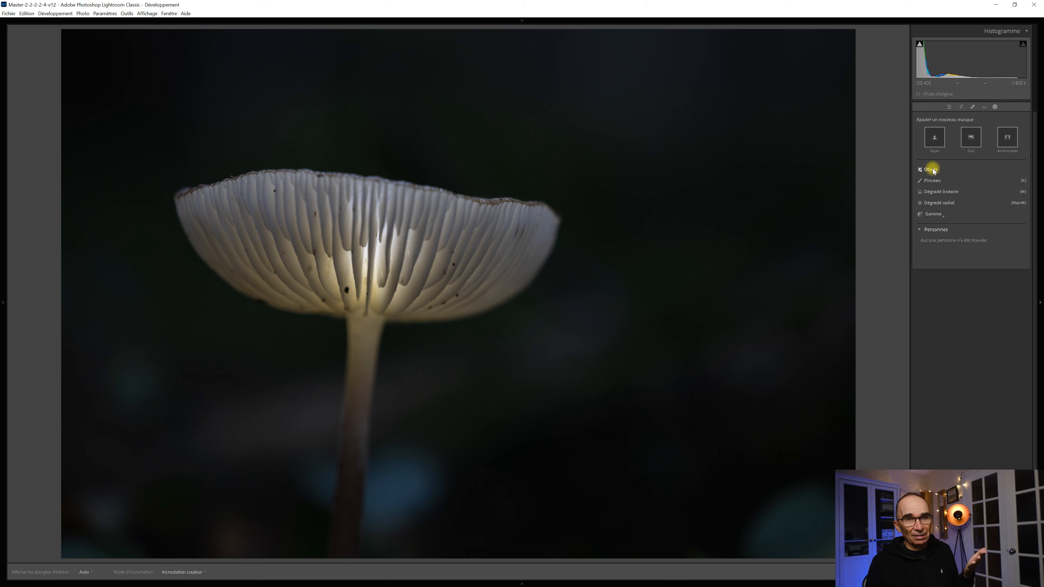
# Step: Create an object mask by framing the whole mushroom with a rectangle selection, and check its coverage with the red overlay
pyautogui.click(934, 170)
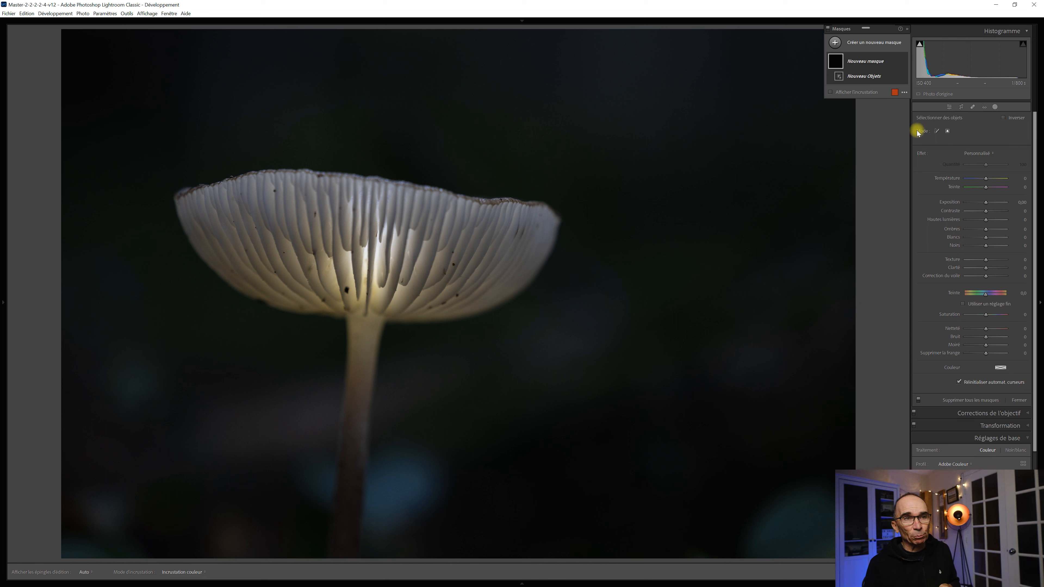
pyautogui.click(948, 132)
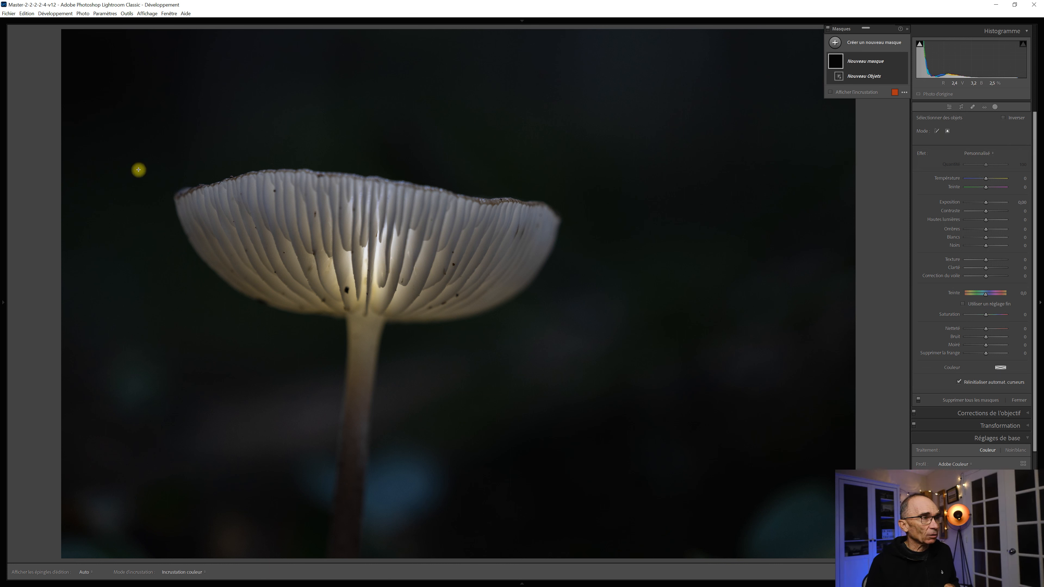
pyautogui.moveTo(156, 157); pyautogui.dragTo(581, 560)
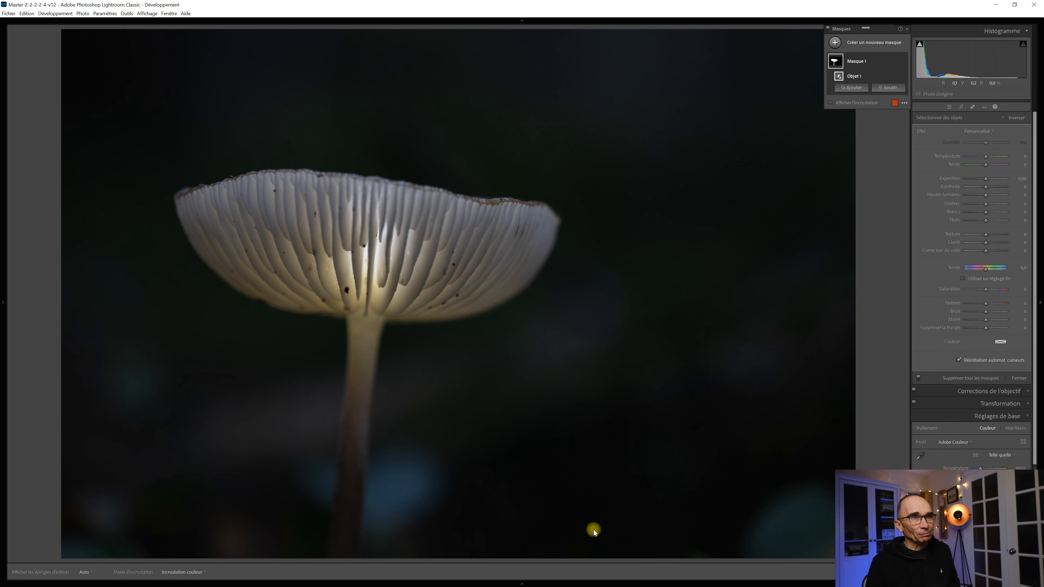
pyautogui.click(830, 102)
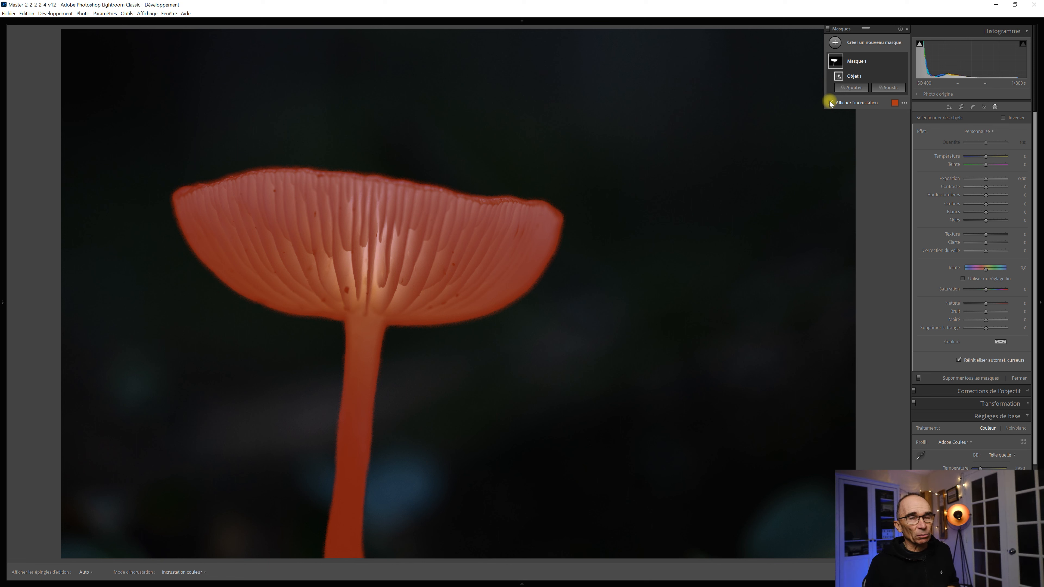
pyautogui.click(830, 102)
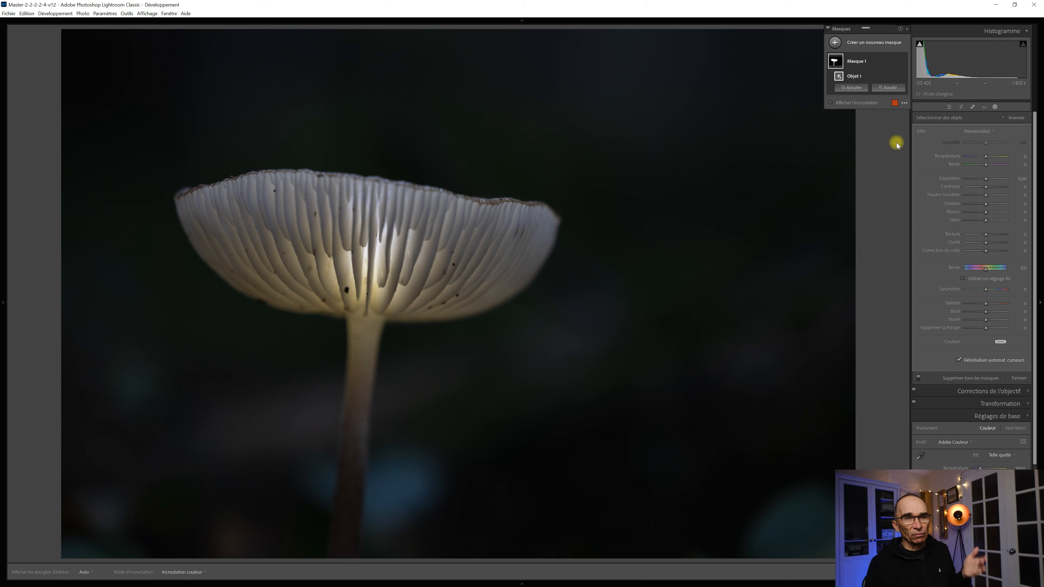
# Step: Brighten and warm the mushroom mask with exposure 0.57 and temperature 47, and set its contrast to 22
pyautogui.moveTo(971, 180); pyautogui.dragTo(992, 155)
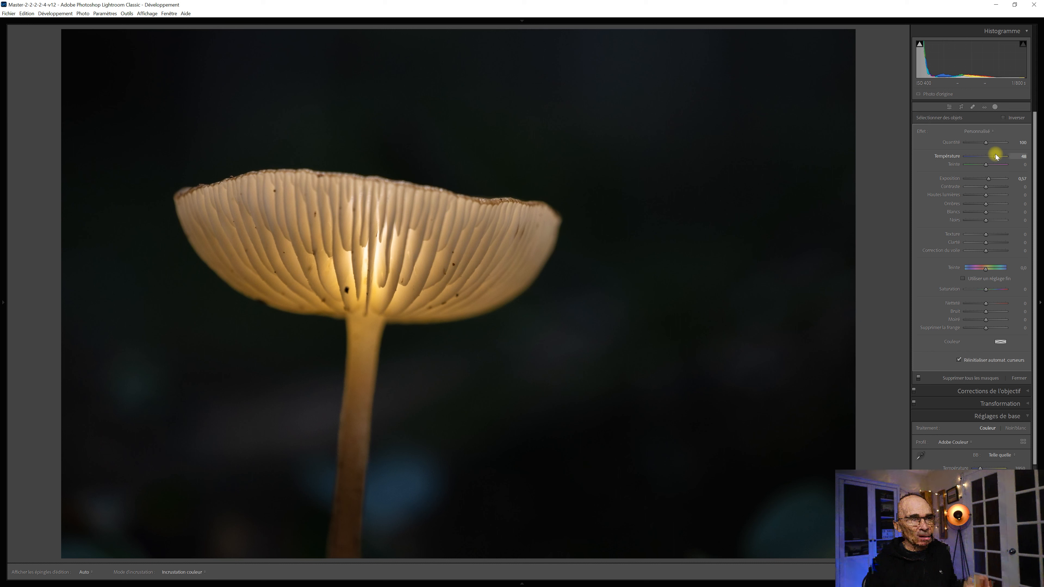
pyautogui.moveTo(996, 155); pyautogui.dragTo(990, 186)
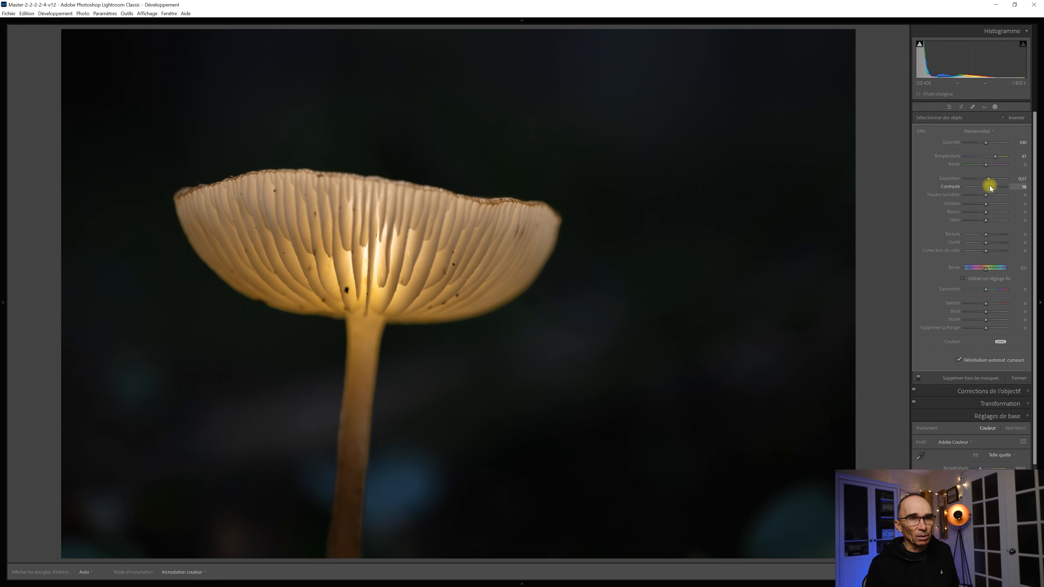
pyautogui.click(989, 186)
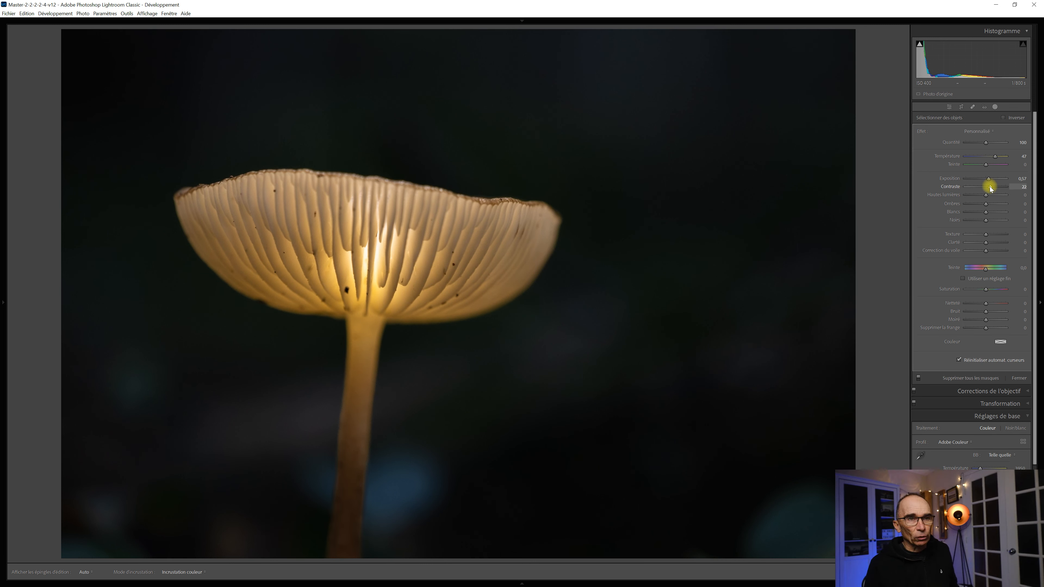
# Step: Set the mushroom mask's texture to 22, clarity to 13 and saturation to 14
pyautogui.moveTo(985, 236); pyautogui.dragTo(990, 242)
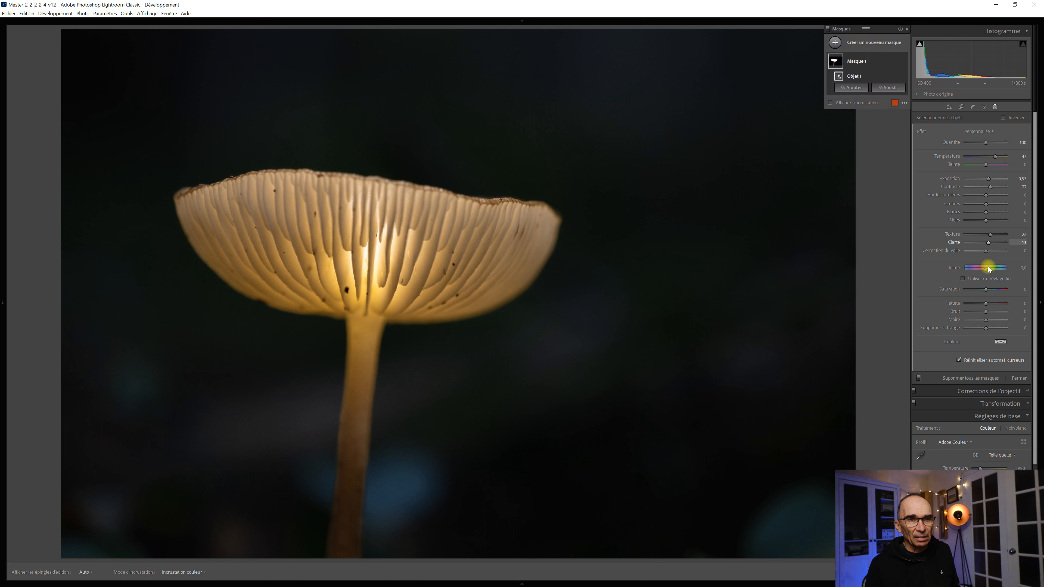
pyautogui.moveTo(986, 289); pyautogui.dragTo(991, 290)
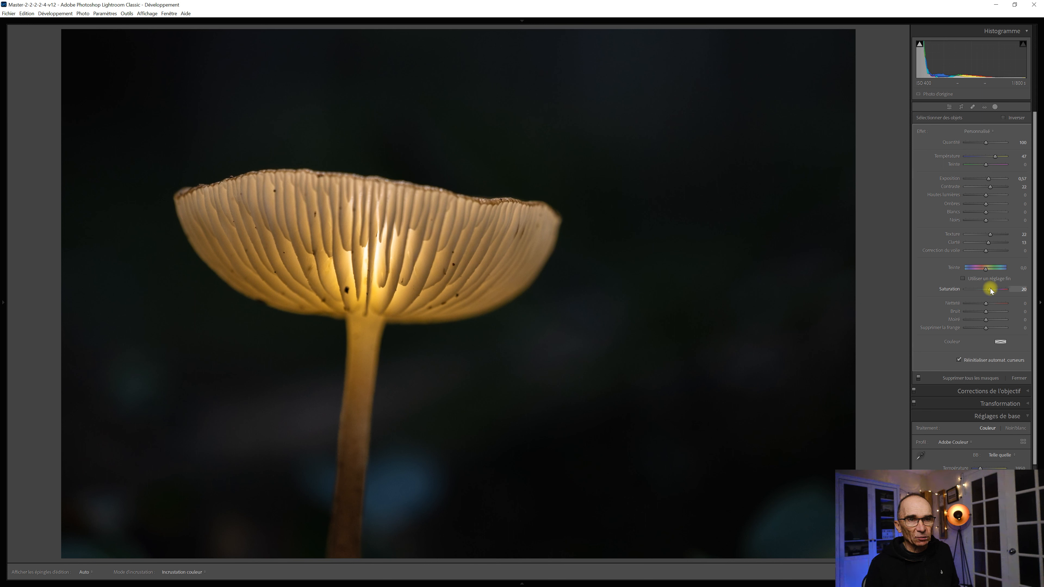
pyautogui.moveTo(991, 290); pyautogui.dragTo(989, 290)
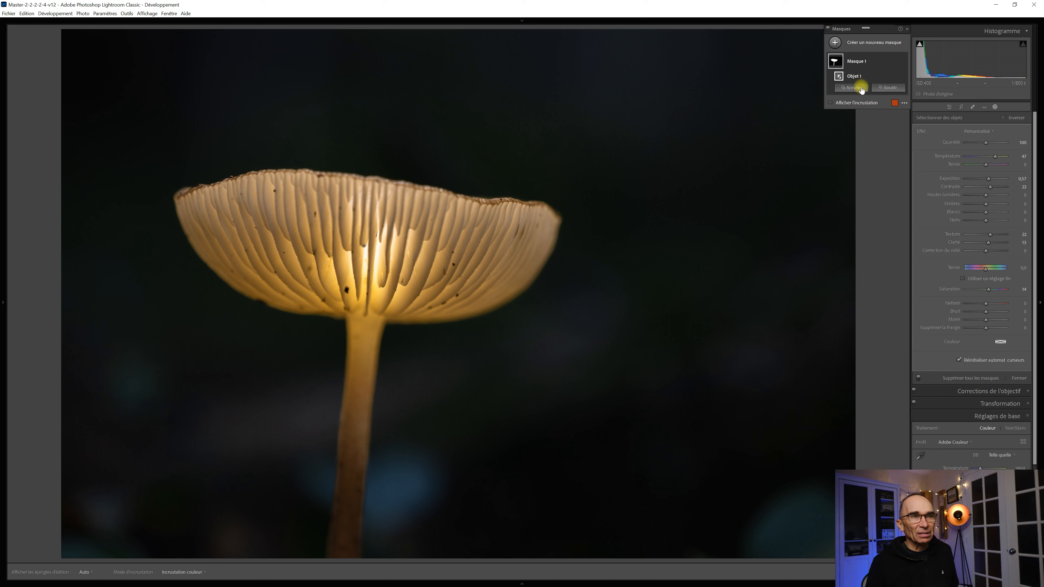
# Step: Intersect the mushroom's object mask with a linear gradient running from just above the cap down to the base of the stem
pyautogui.click(896, 77)
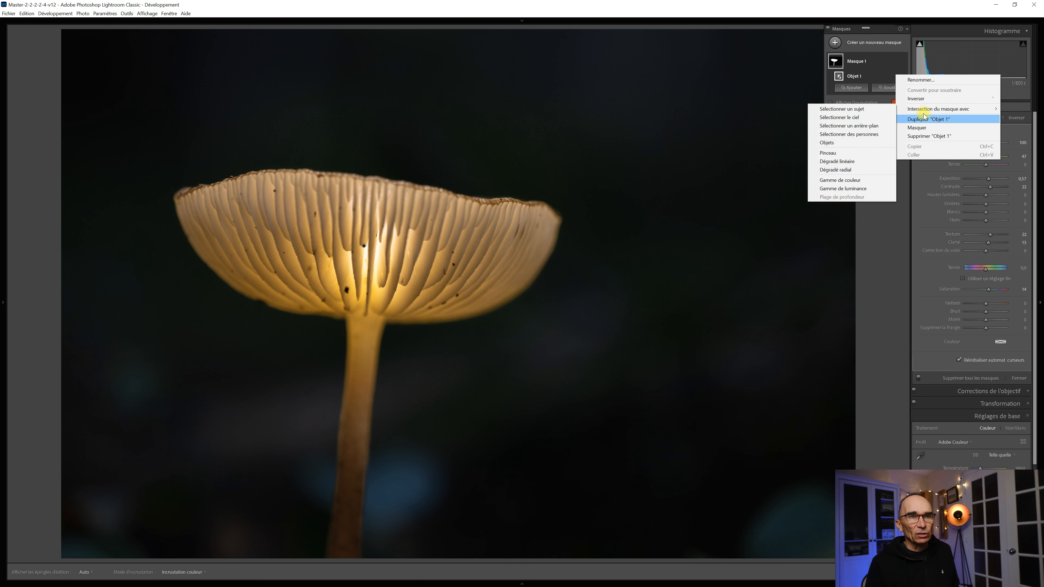
pyautogui.moveTo(934, 107)
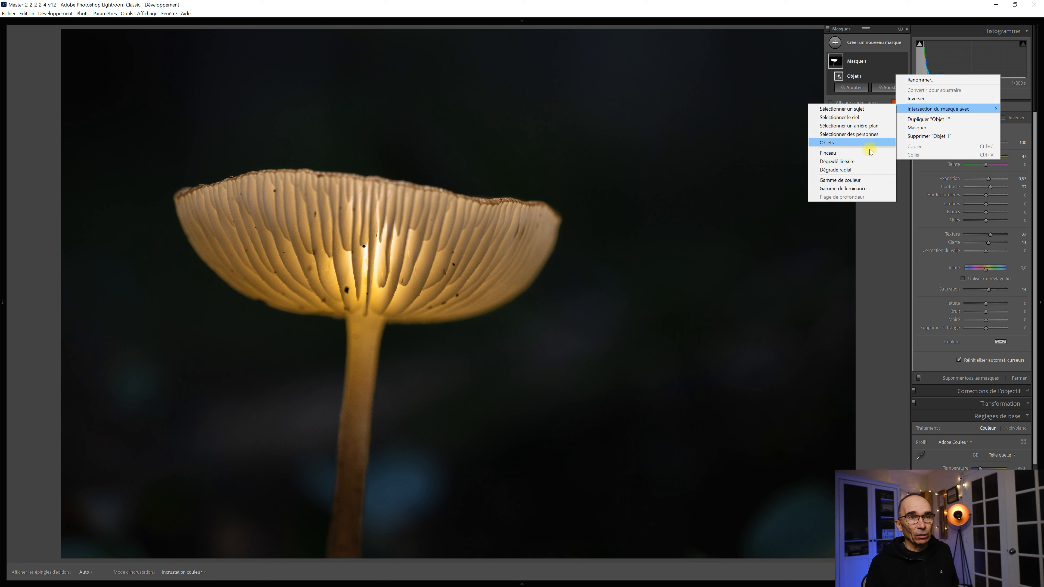
pyautogui.click(873, 162)
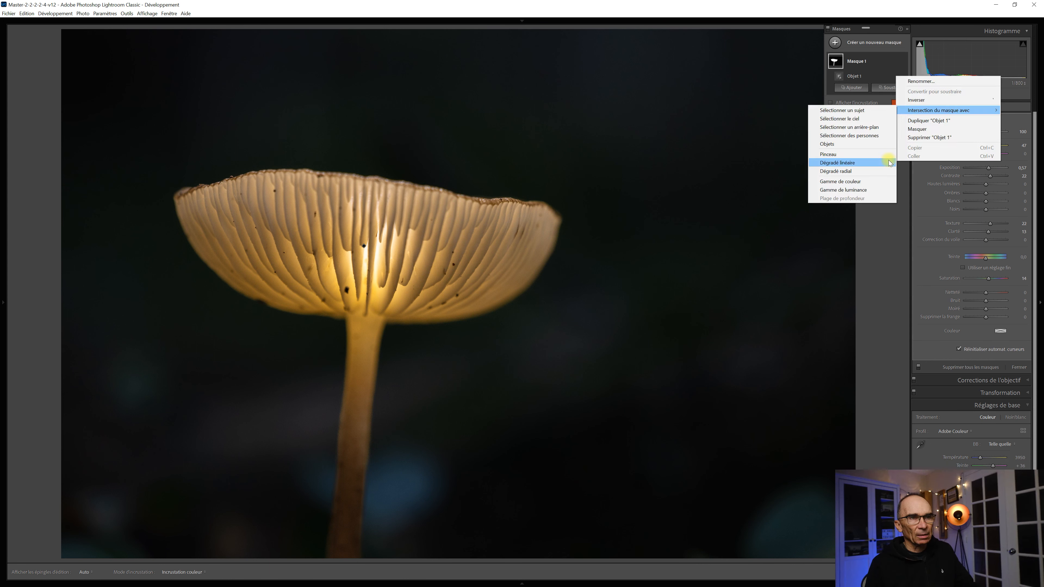
pyautogui.click(887, 161)
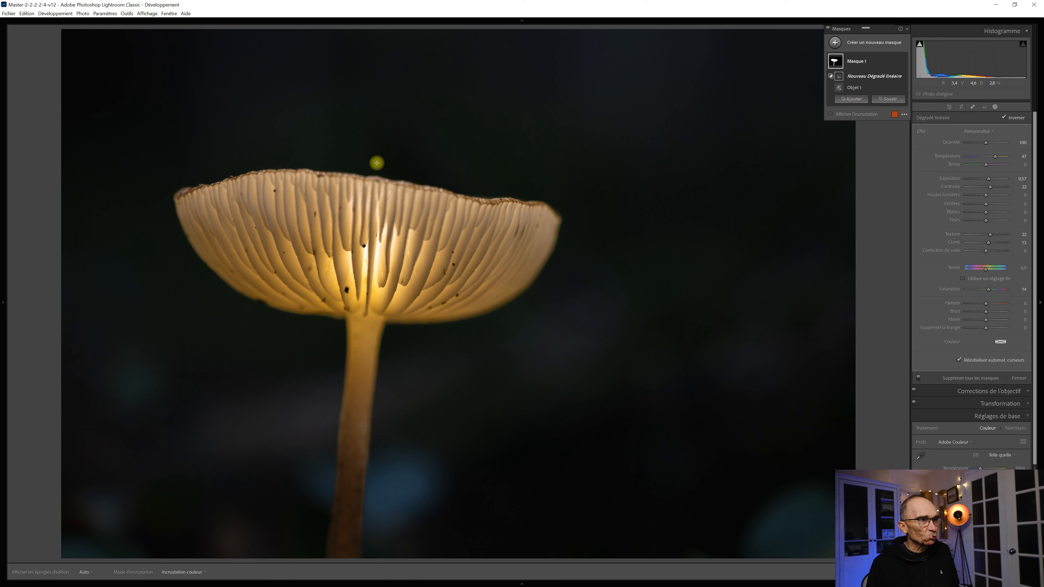
pyautogui.moveTo(377, 163); pyautogui.dragTo(358, 535)
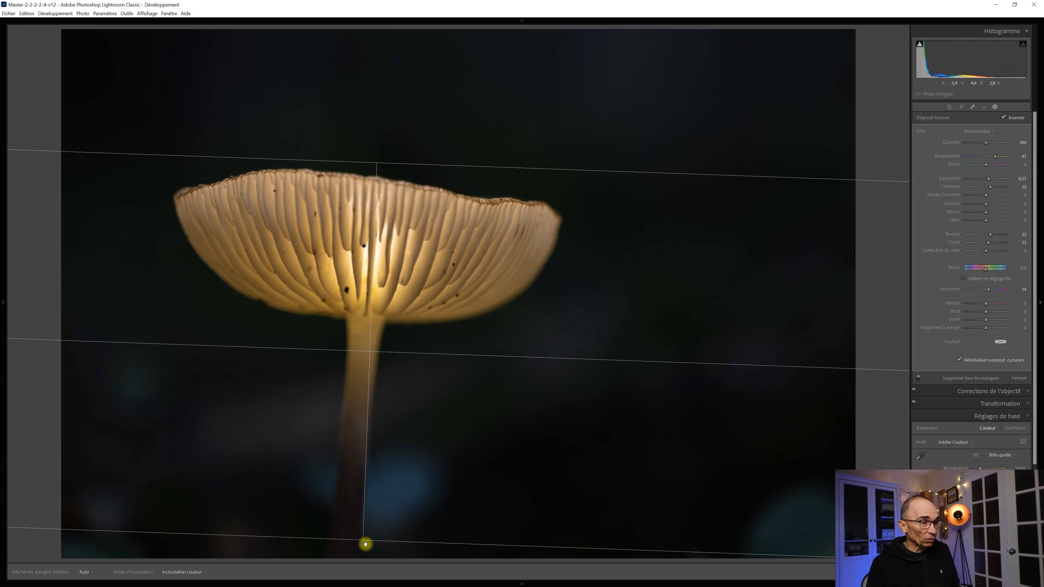
pyautogui.moveTo(363, 541); pyautogui.dragTo(354, 551)
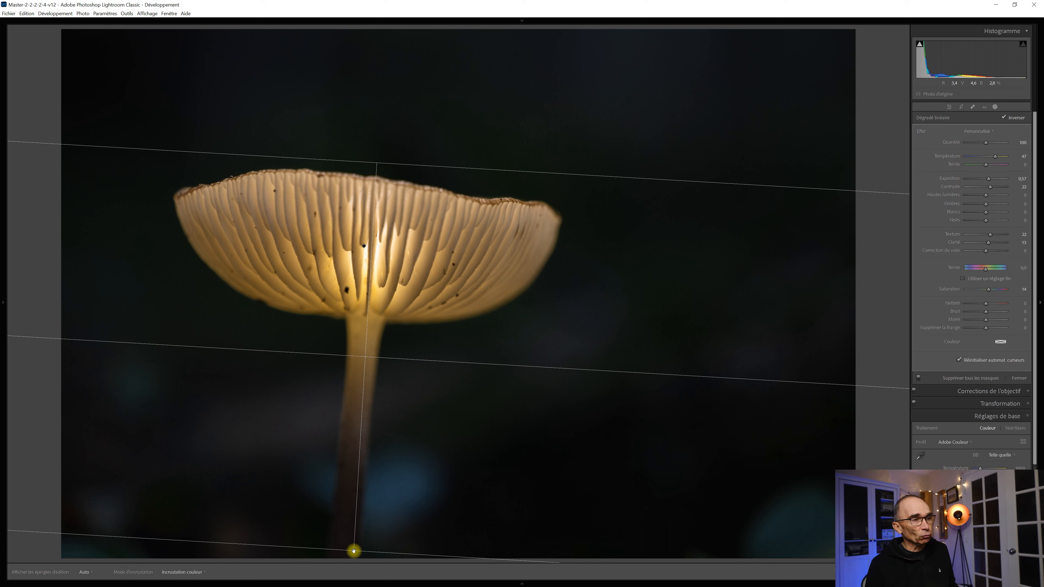
pyautogui.moveTo(353, 552); pyautogui.dragTo(354, 552)
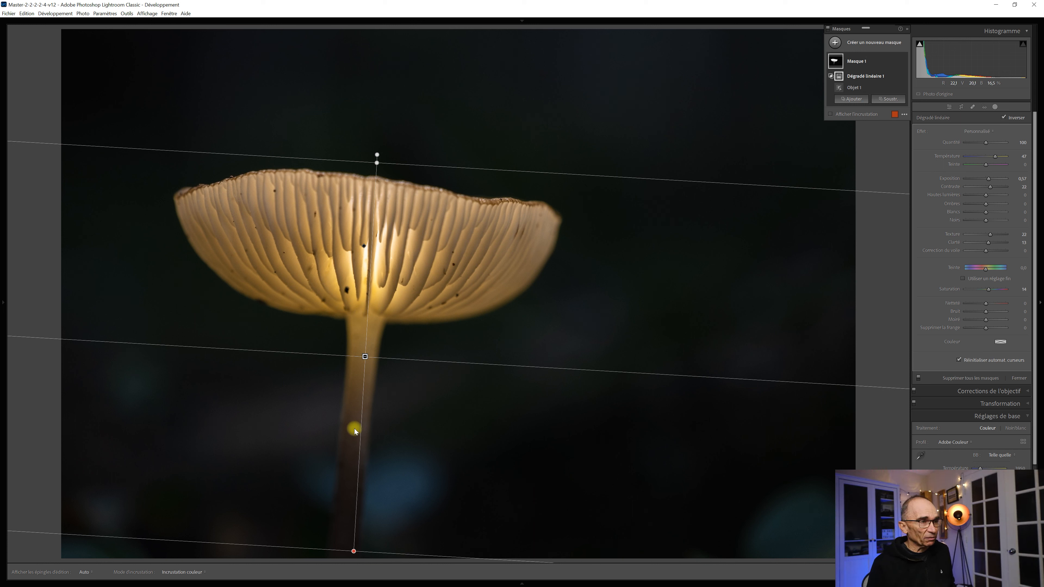
# Step: Shift the linear gradient slightly lower and extend its lower end well beyond the photo's bottom edge
pyautogui.moveTo(364, 356)
pyautogui.mouseDown()
pyautogui.moveTo(376, 239)
pyautogui.moveTo(367, 364)
pyautogui.mouseUp()
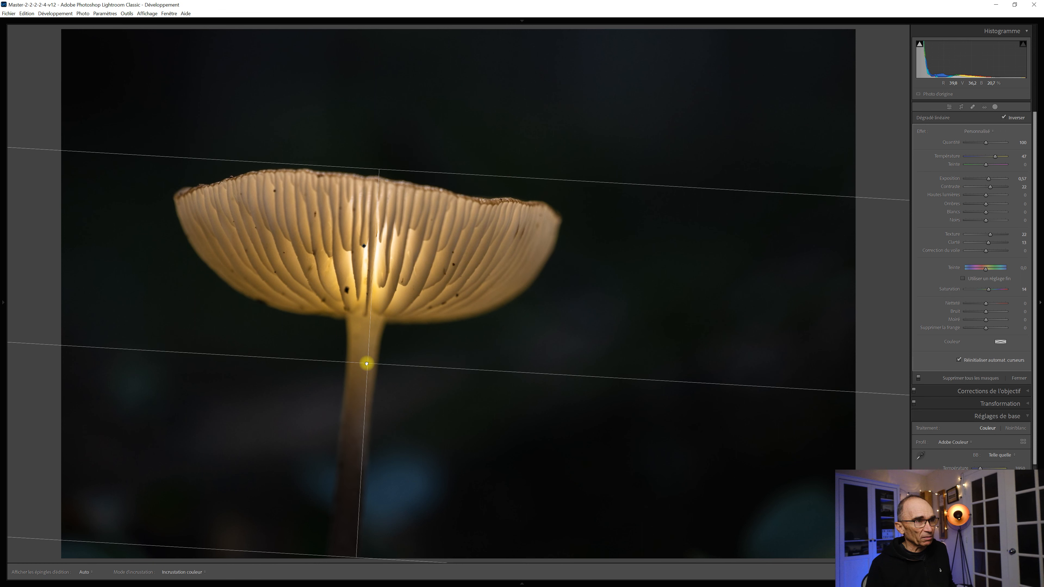
pyautogui.moveTo(367, 363); pyautogui.dragTo(366, 363)
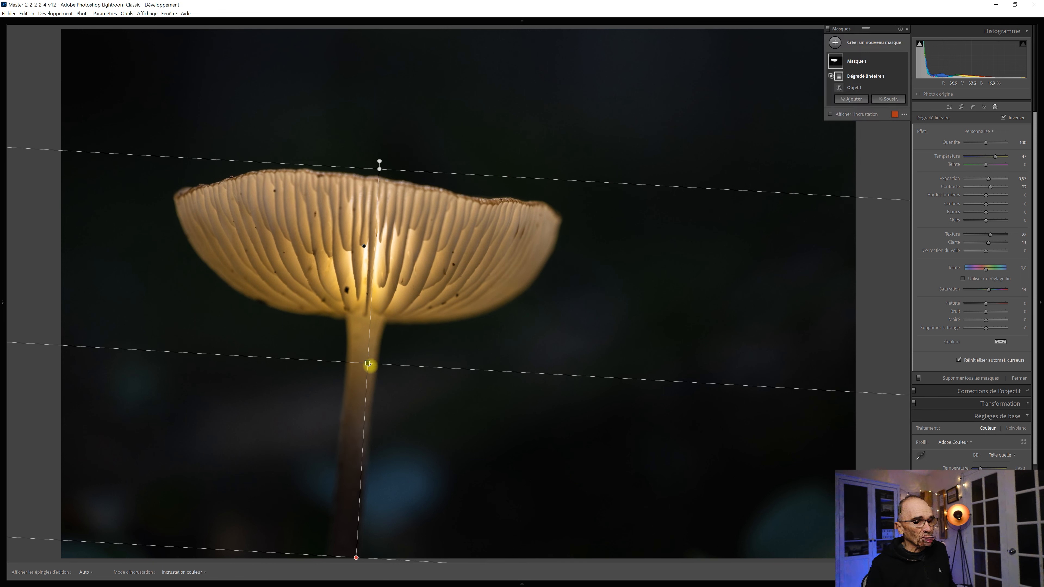
pyautogui.moveTo(356, 558)
pyautogui.mouseDown()
pyautogui.moveTo(350, 586)
pyautogui.moveTo(355, 572)
pyautogui.mouseUp()
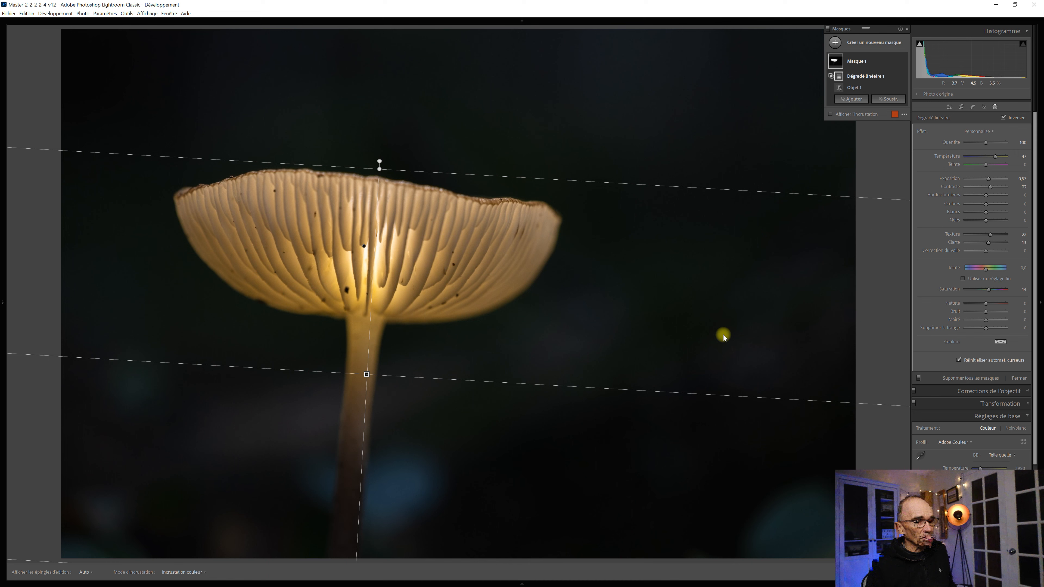
pyautogui.hotkey('ctrl', '-')
pyautogui.hotkey('ctrl', '-')
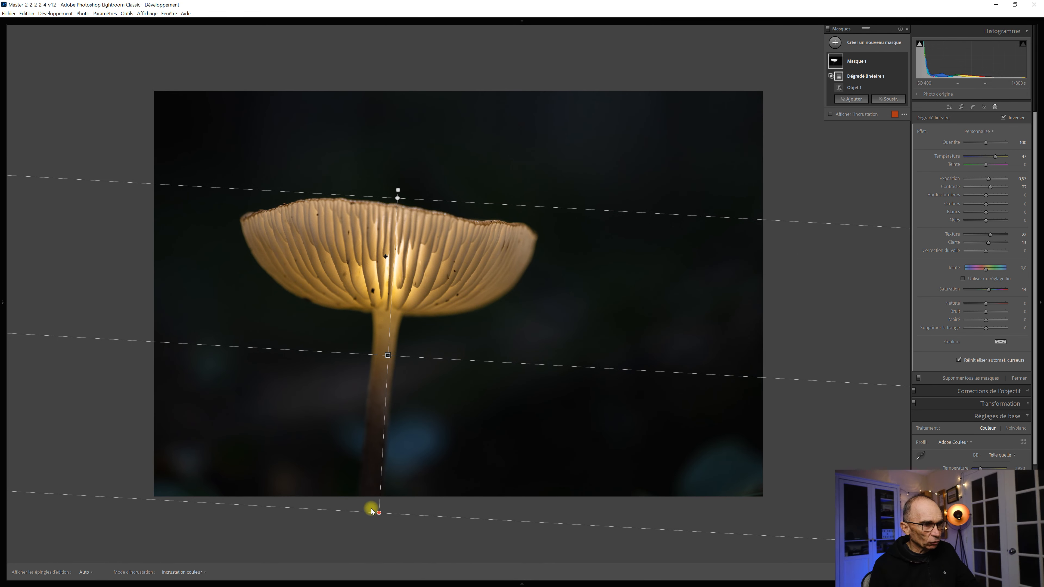
pyautogui.moveTo(379, 513); pyautogui.dragTo(378, 536)
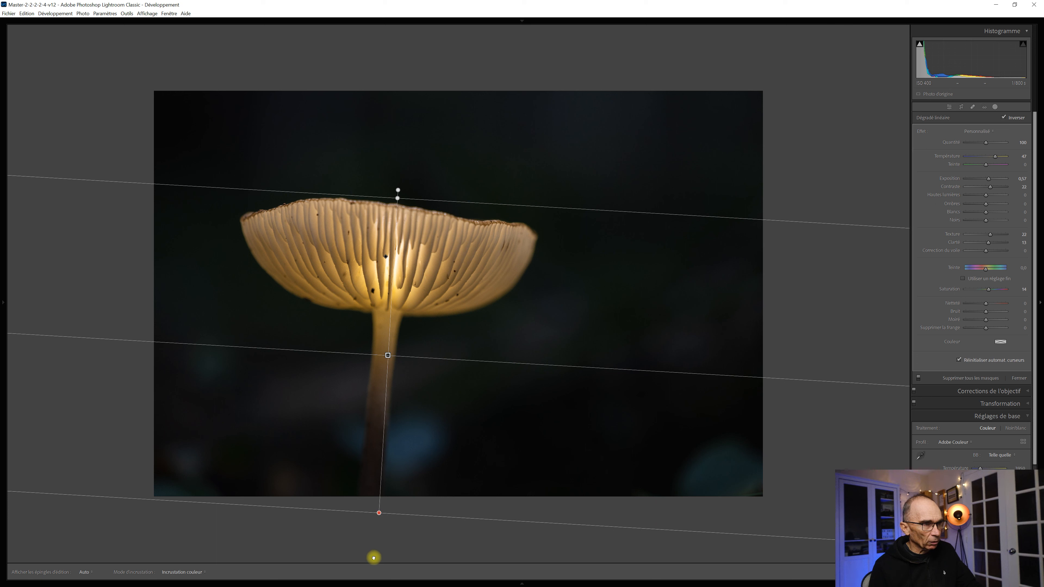
pyautogui.moveTo(372, 570); pyautogui.dragTo(373, 568)
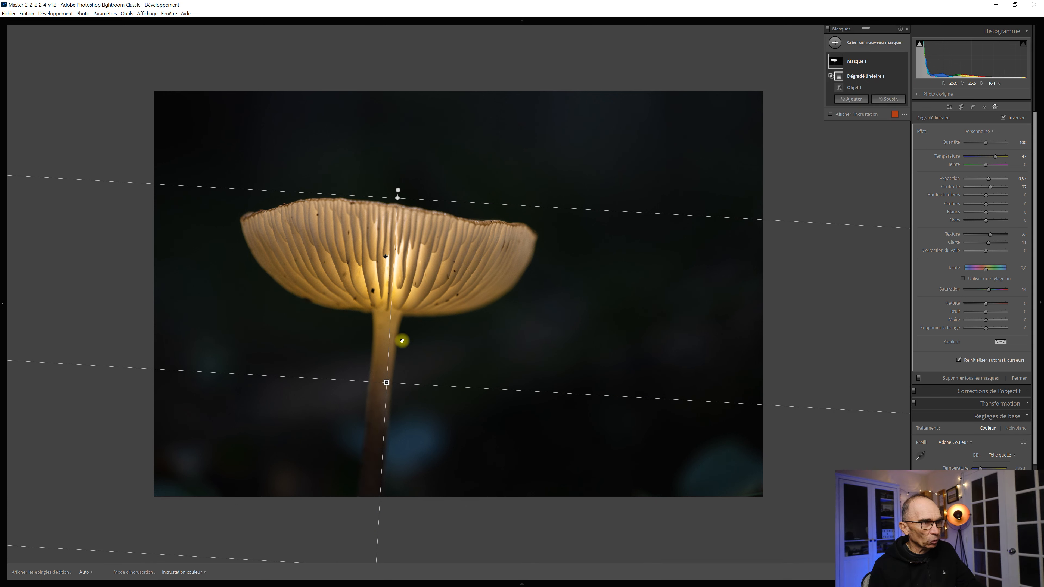
# Step: Move the linear gradient's midpoint lower on the stem, place its upper limit just above the cap, and deselect the mask
pyautogui.moveTo(397, 198); pyautogui.dragTo(398, 174)
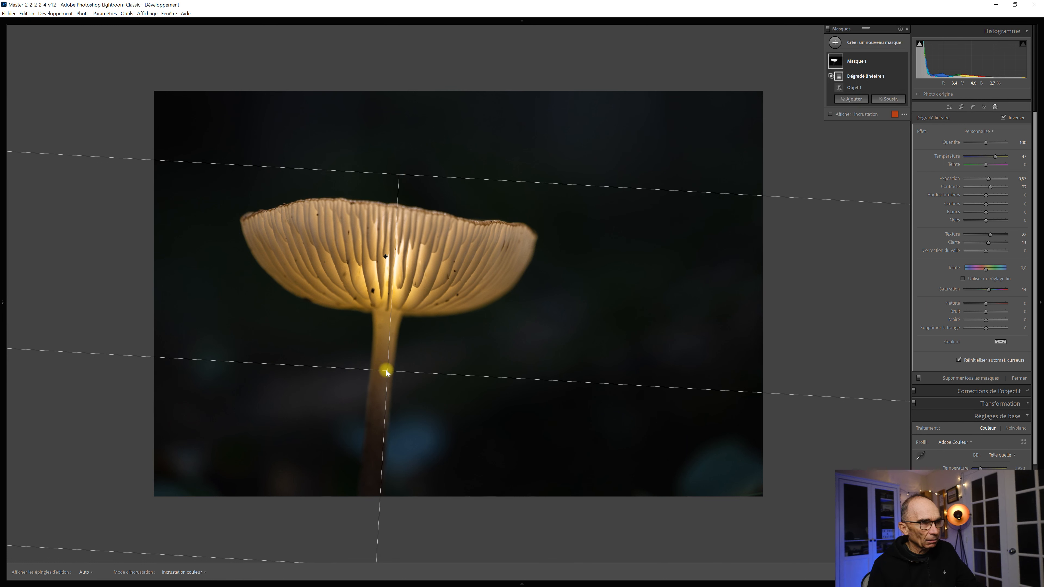
pyautogui.moveTo(385, 367); pyautogui.dragTo(384, 409)
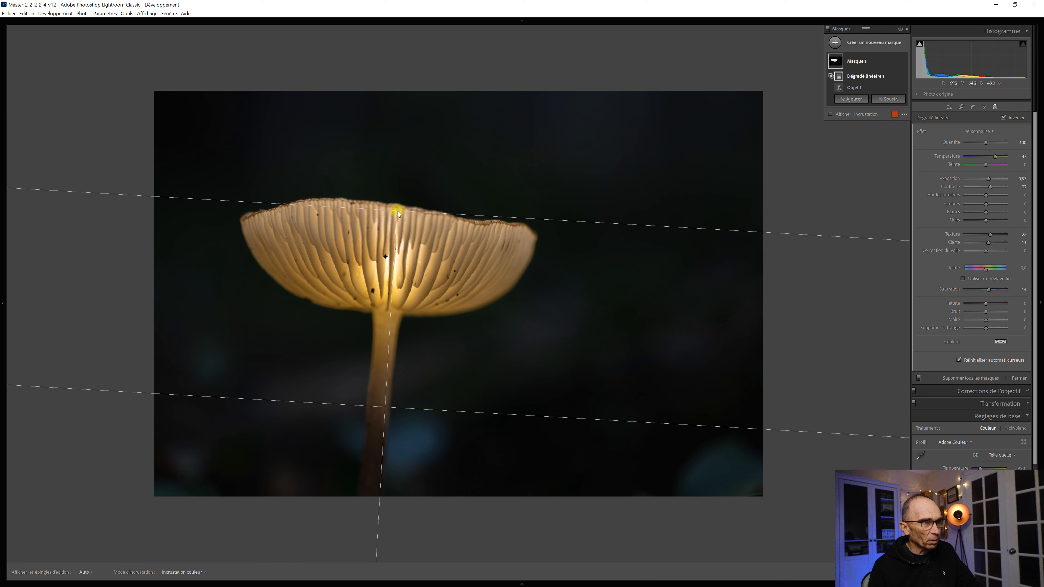
pyautogui.moveTo(396, 211); pyautogui.dragTo(398, 190)
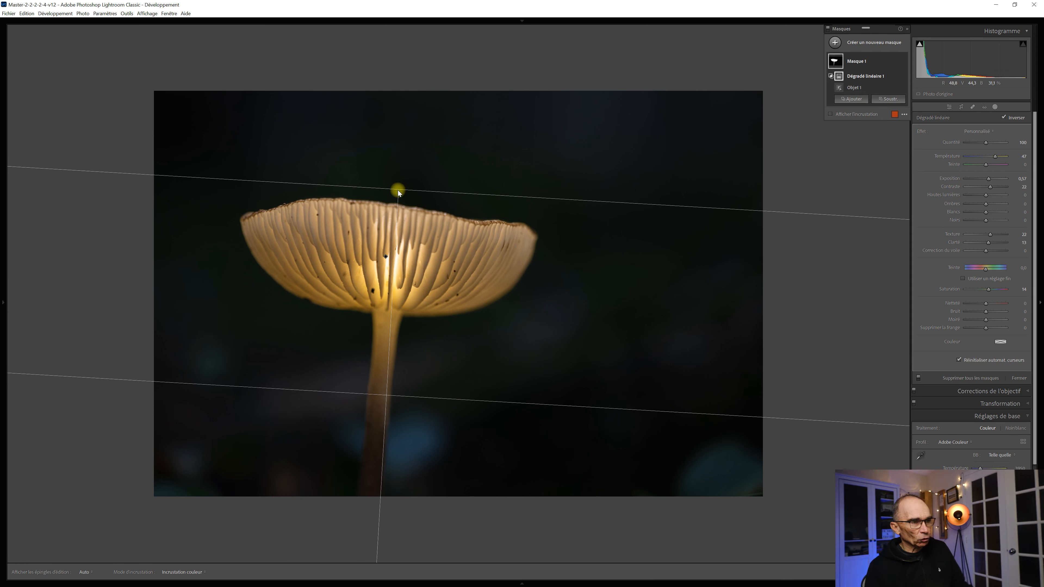
pyautogui.moveTo(398, 191)
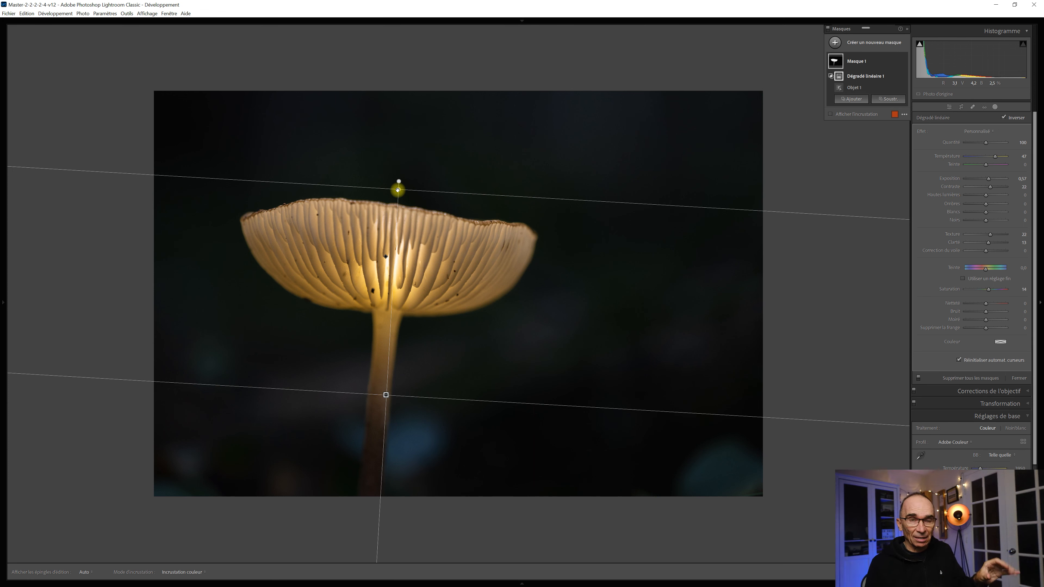
pyautogui.press('Delete')
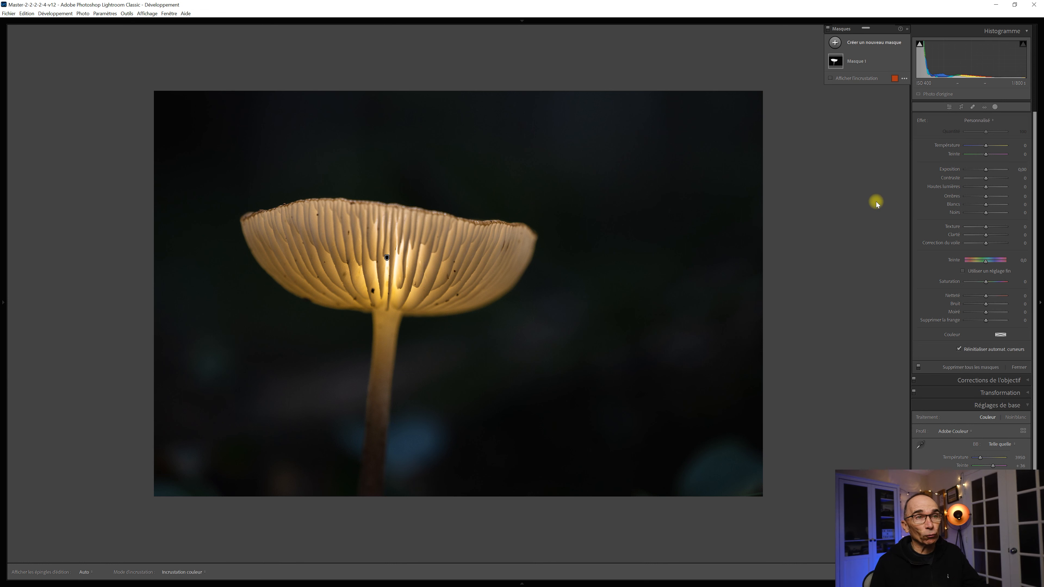
# Step: Create a new mask that selects the background, and show its overlay
pyautogui.click(836, 42)
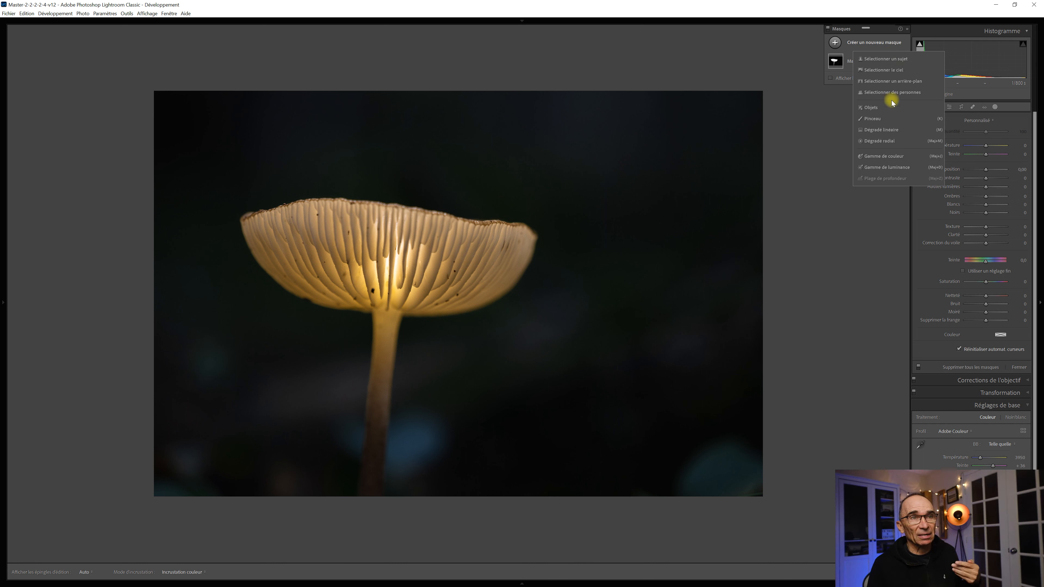
pyautogui.click(909, 81)
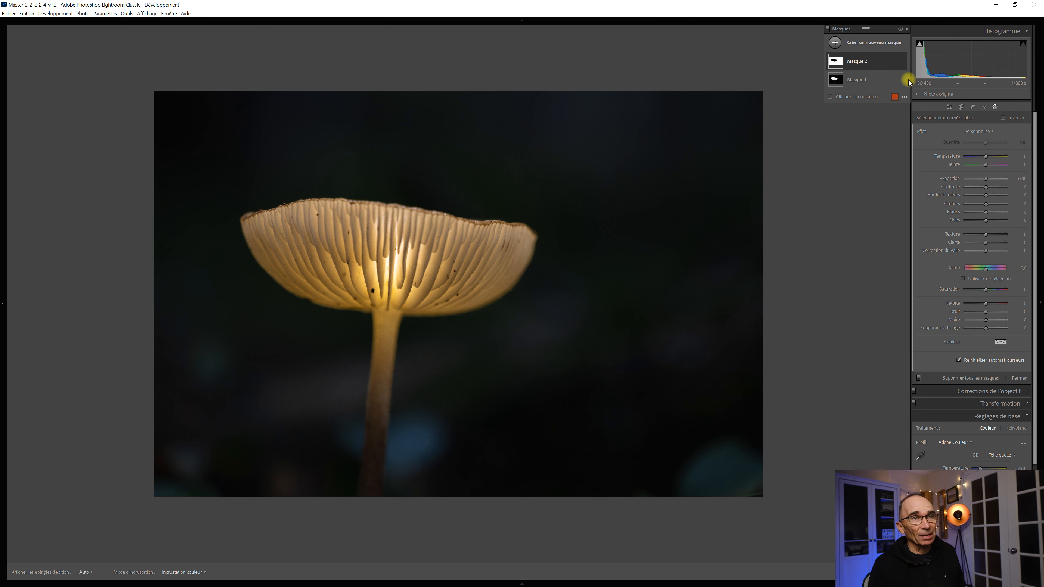
pyautogui.click(833, 97)
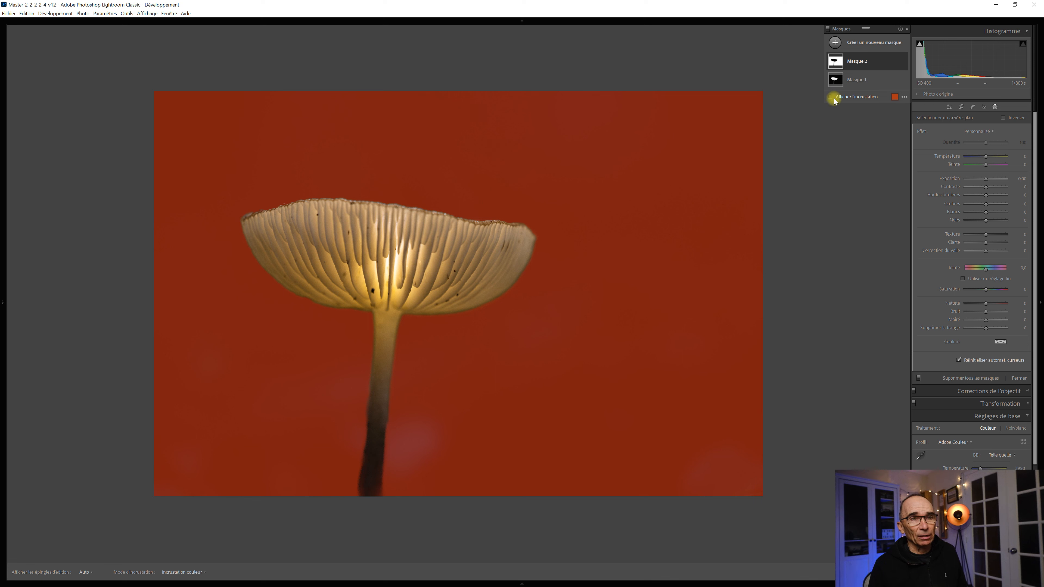
# Step: Cool the background mask to a temperature of about -50, with its exposure at 0.03
pyautogui.moveTo(987, 179); pyautogui.dragTo(982, 155)
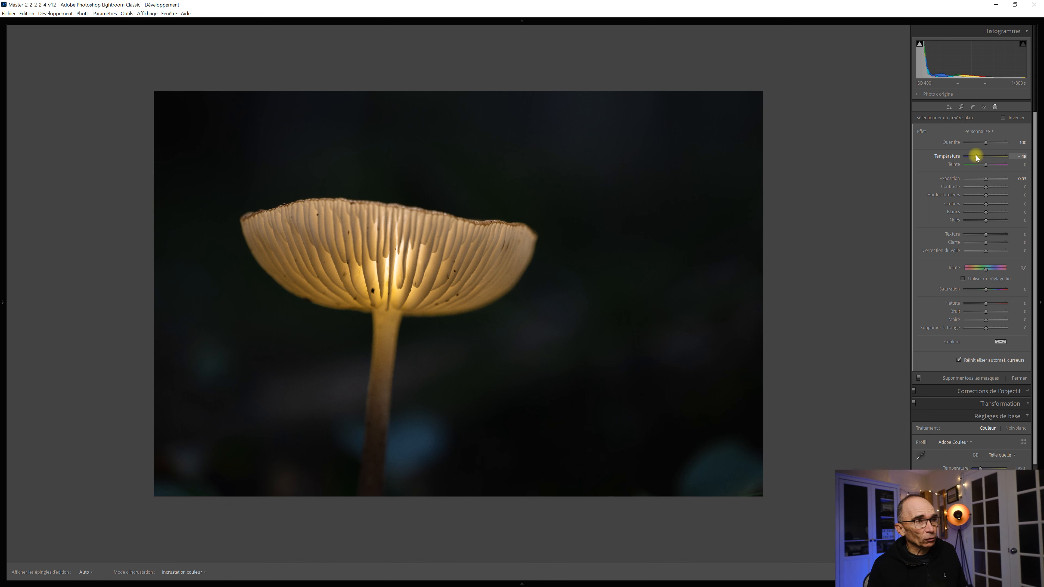
pyautogui.moveTo(976, 155); pyautogui.dragTo(977, 156)
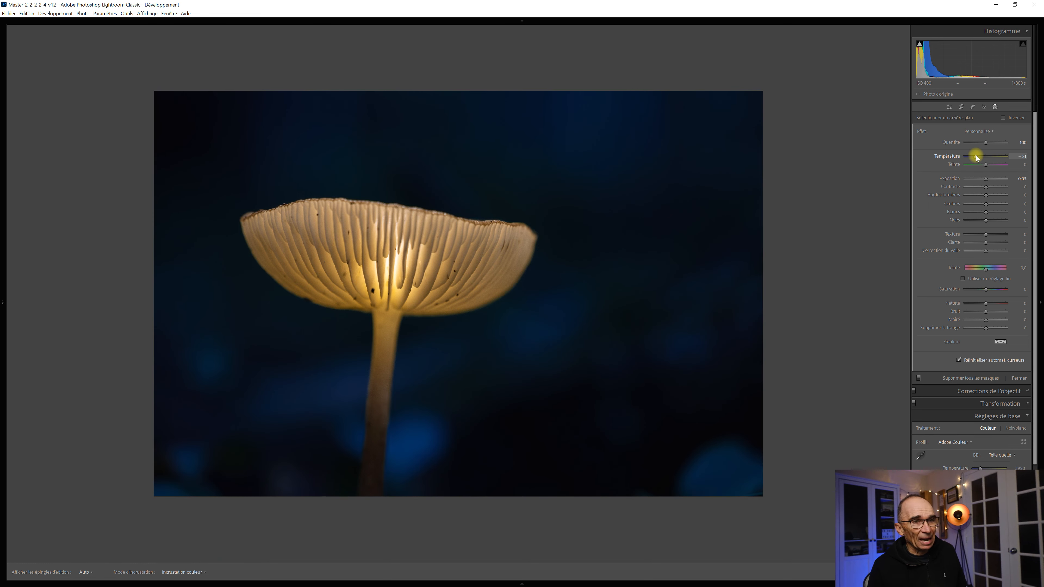
pyautogui.moveTo(977, 158); pyautogui.dragTo(977, 158)
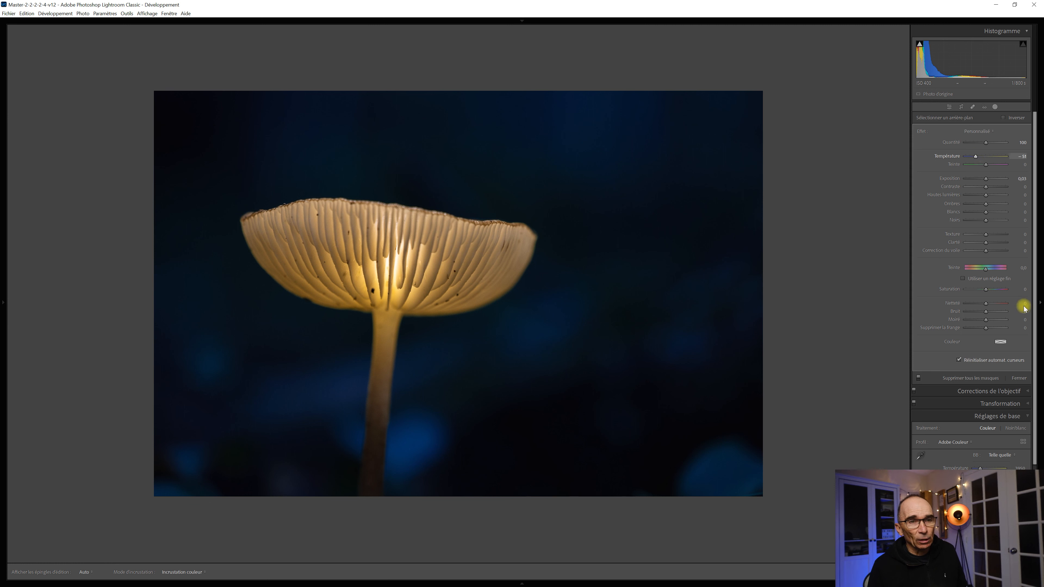
# Step: Tint the background mask purple with a hue of 273 and raise its exposure to about 0.68
pyautogui.click(1001, 341)
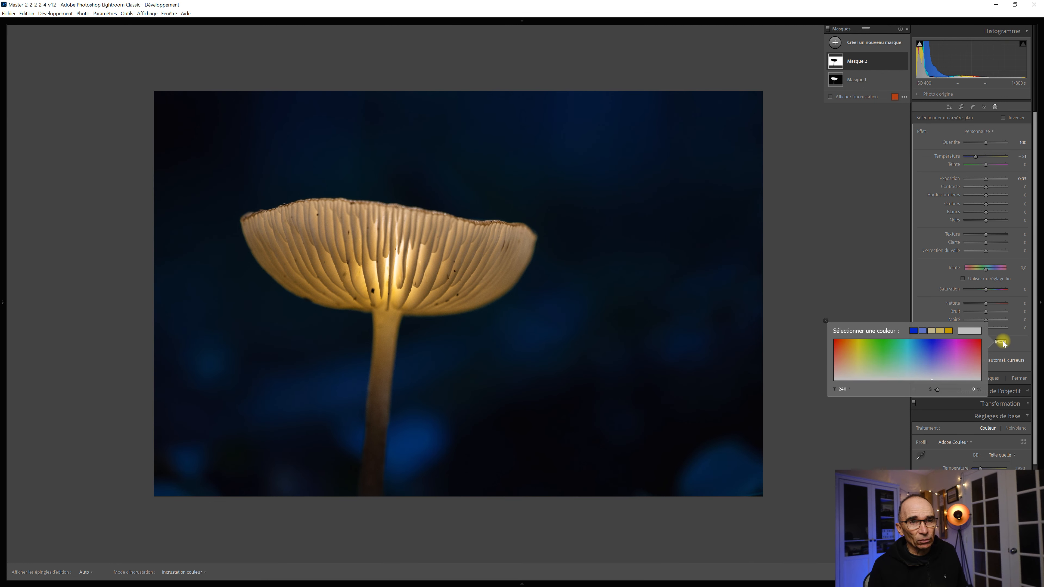
pyautogui.click(948, 357)
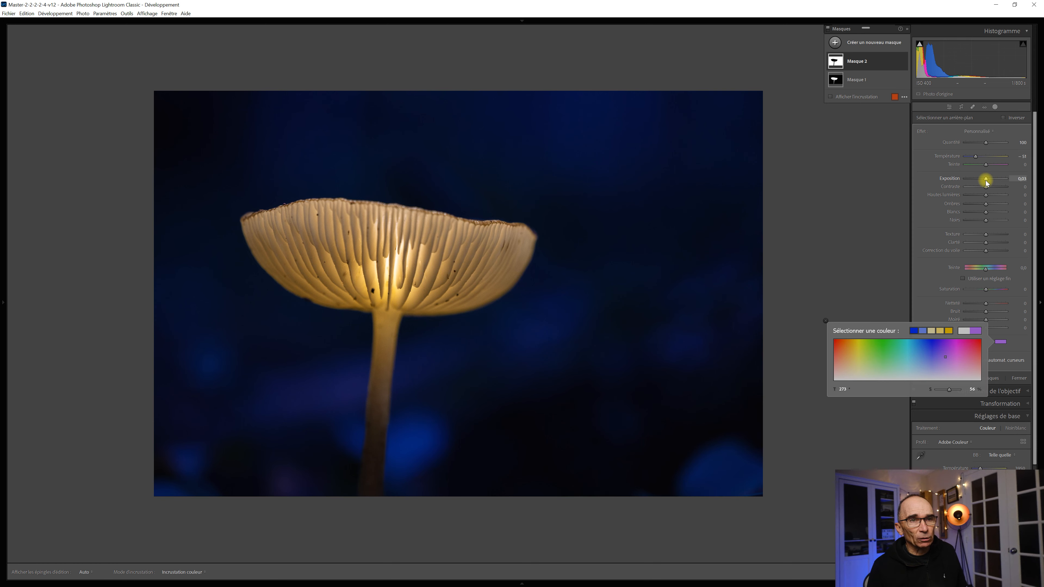
pyautogui.moveTo(986, 179); pyautogui.dragTo(988, 178)
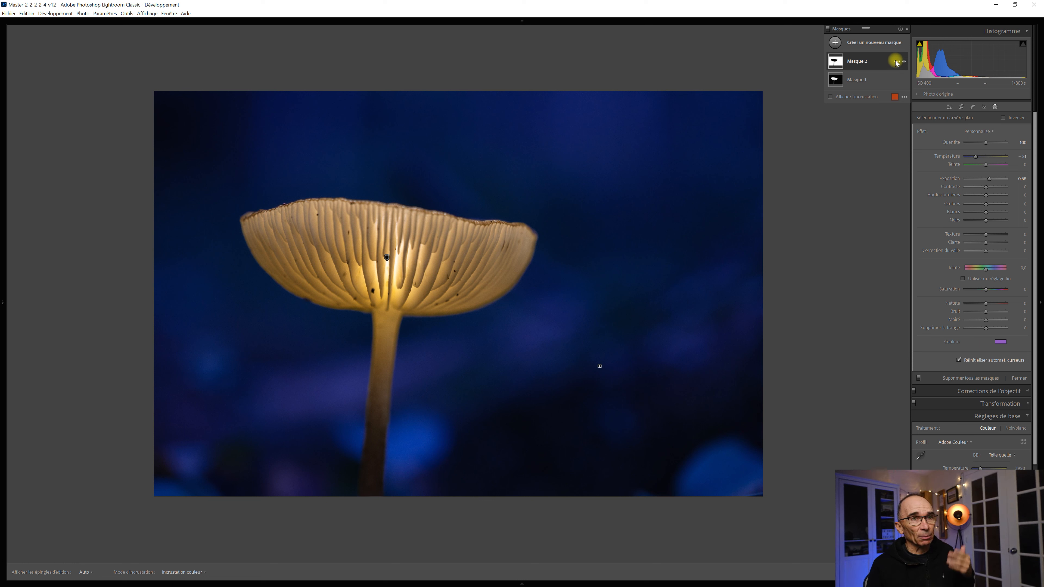
# Step: Intersect the background mask with a linear gradient running from the middle of the cap down past the photo's bottom edge
pyautogui.click(896, 62)
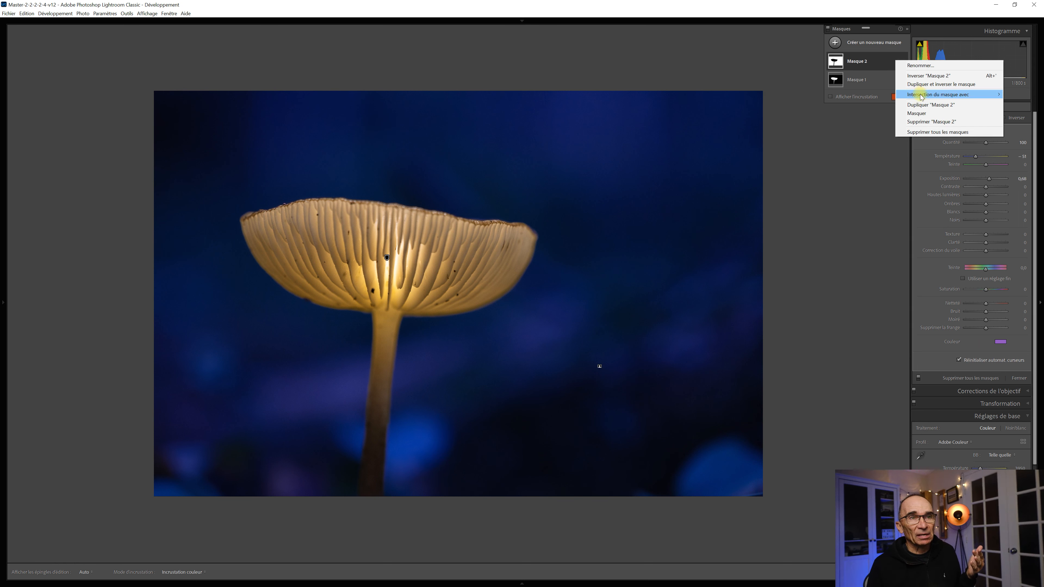
pyautogui.moveTo(922, 97)
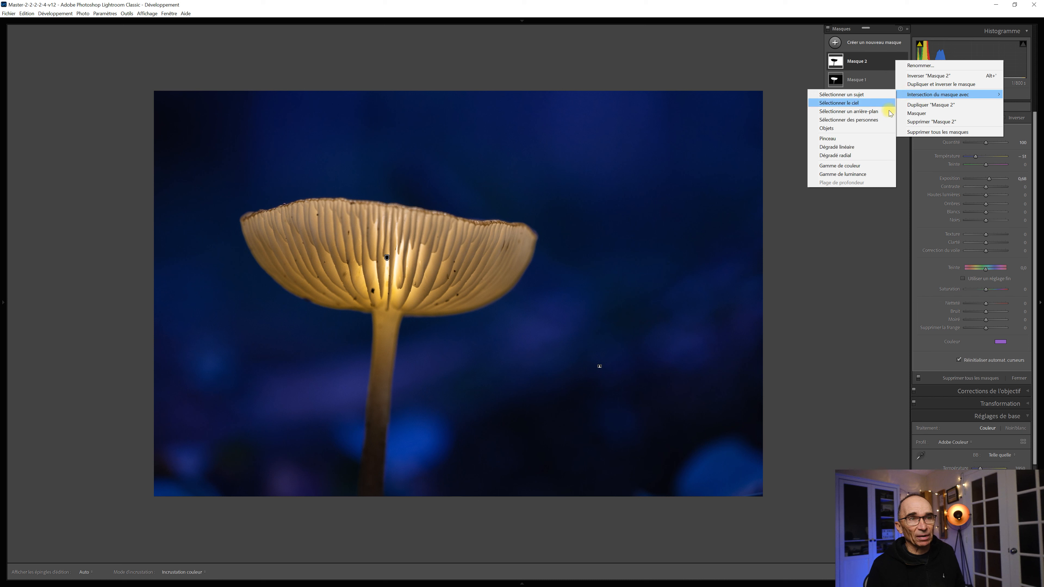
pyautogui.click(862, 148)
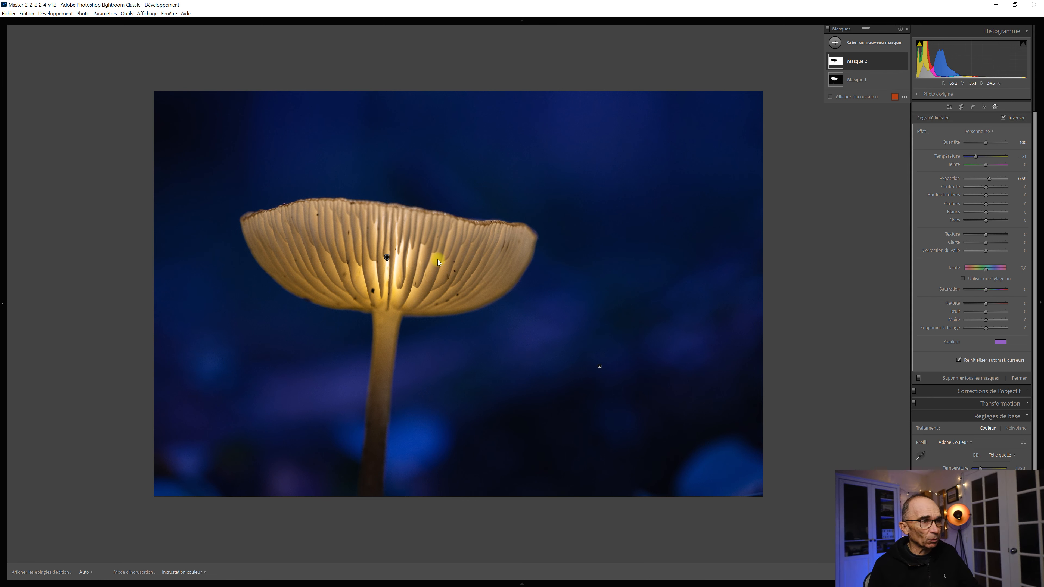
pyautogui.press('shift')
pyautogui.moveTo(437, 257); pyautogui.dragTo(445, 549)
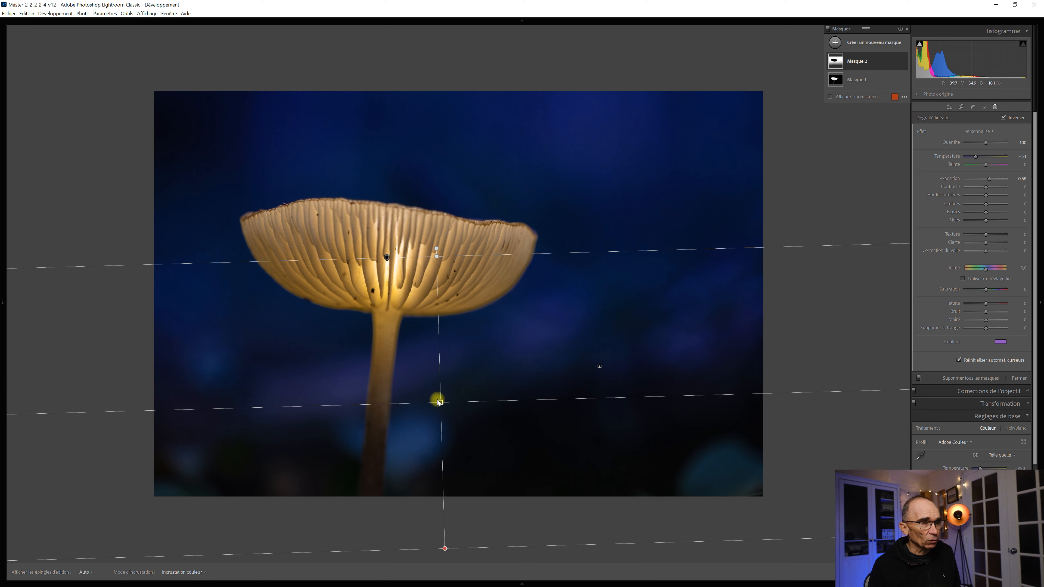
# Step: Test the background gradient higher up, settle its midpoint on the lower stem, and rotate it until nearly horizontal
pyautogui.moveTo(441, 402); pyautogui.dragTo(443, 268)
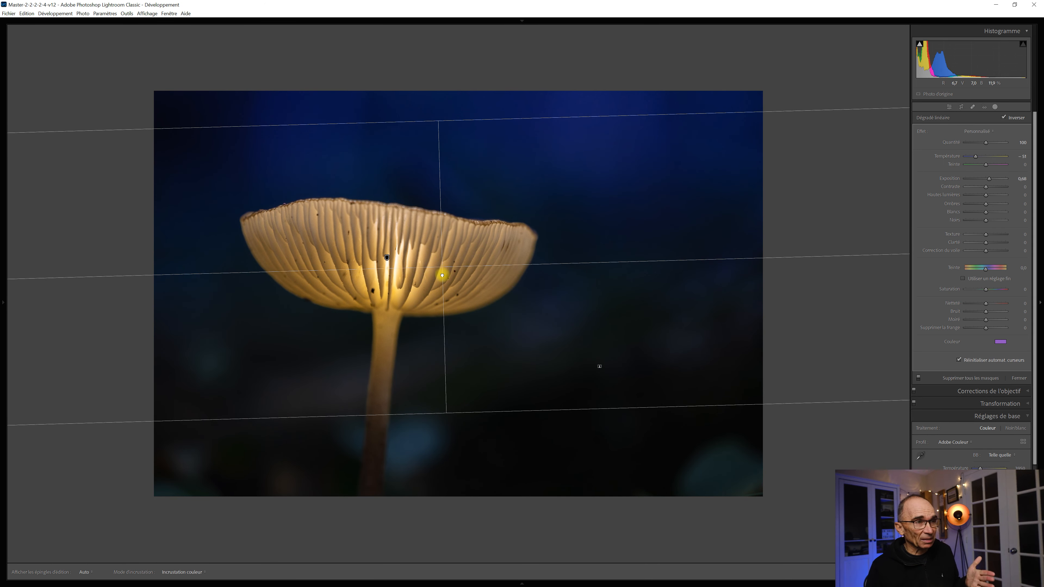
pyautogui.moveTo(438, 375); pyautogui.dragTo(440, 398)
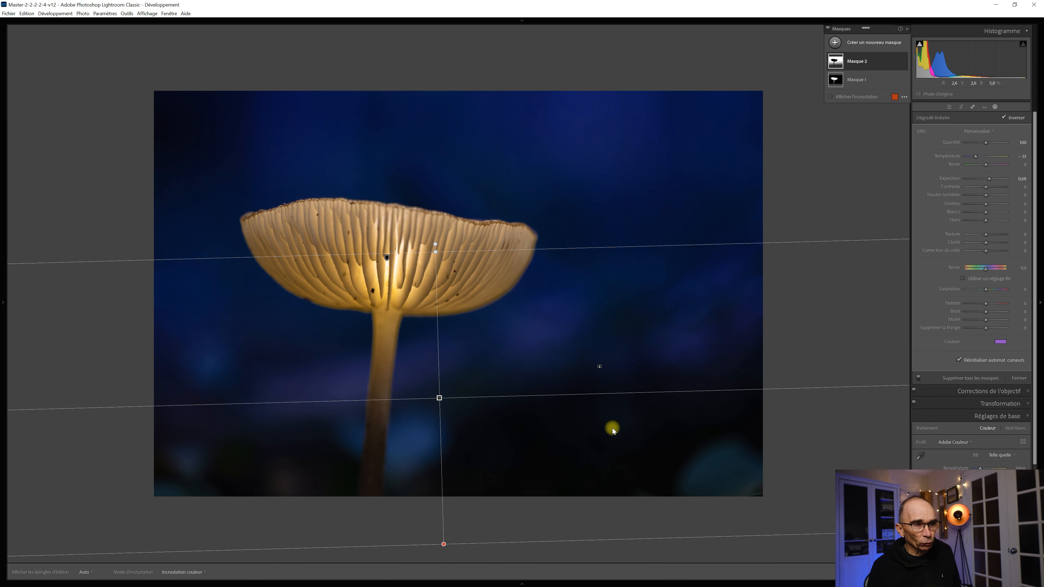
pyautogui.press('f')
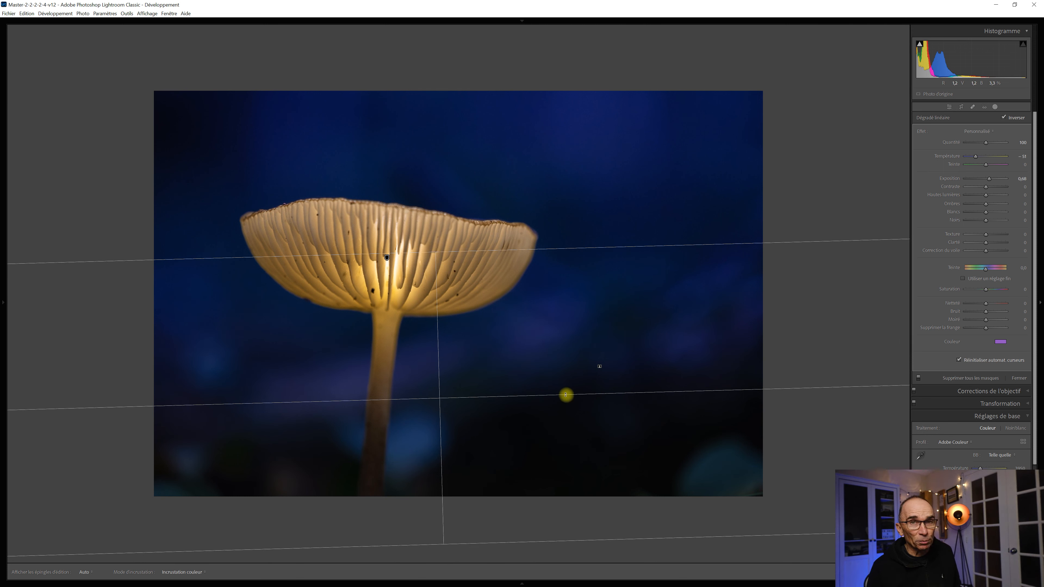
pyautogui.moveTo(566, 395); pyautogui.dragTo(568, 397)
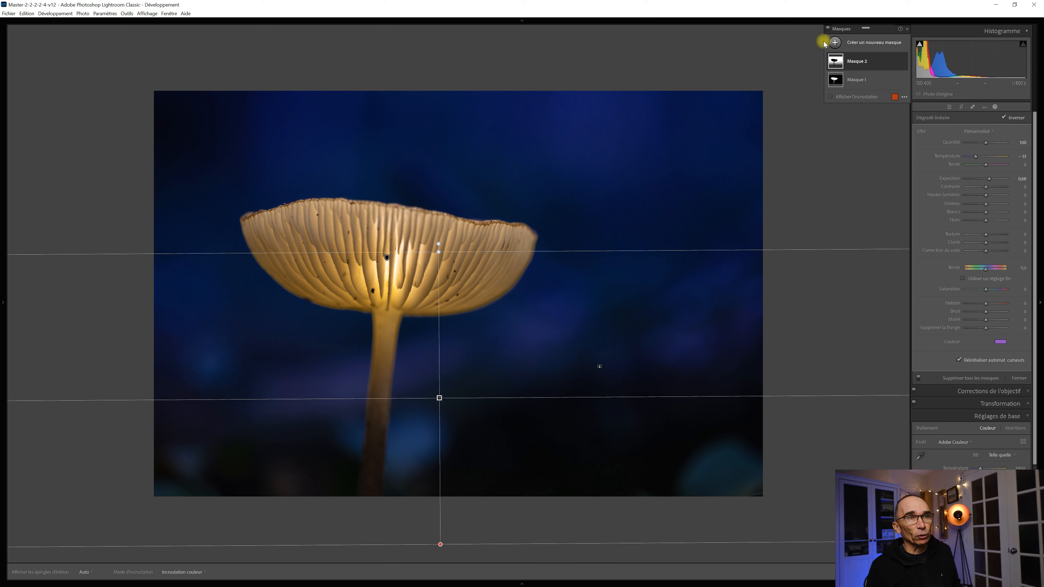
# Step: Create a radial gradient mask as a wide ellipse above the mushroom cap, overlapping the photo's top edge
pyautogui.click(835, 42)
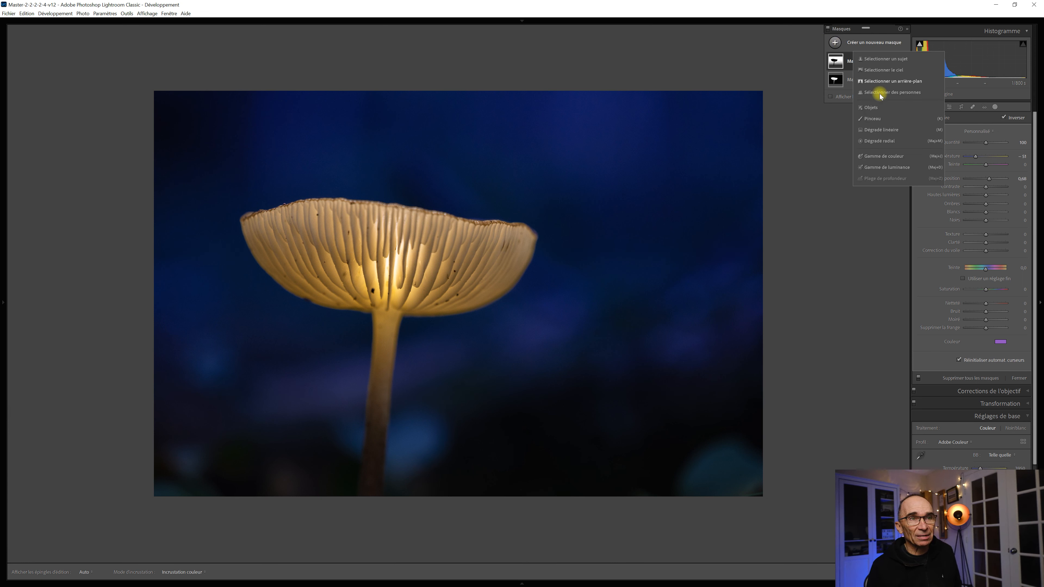
pyautogui.click(893, 142)
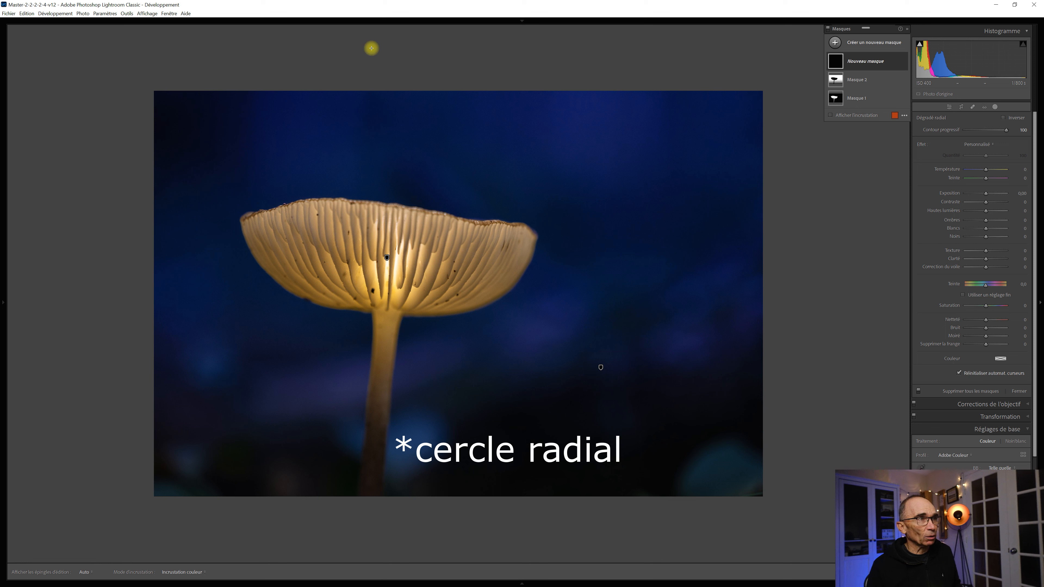
pyautogui.click(360, 59)
pyautogui.moveTo(436, 97); pyautogui.dragTo(496, 118)
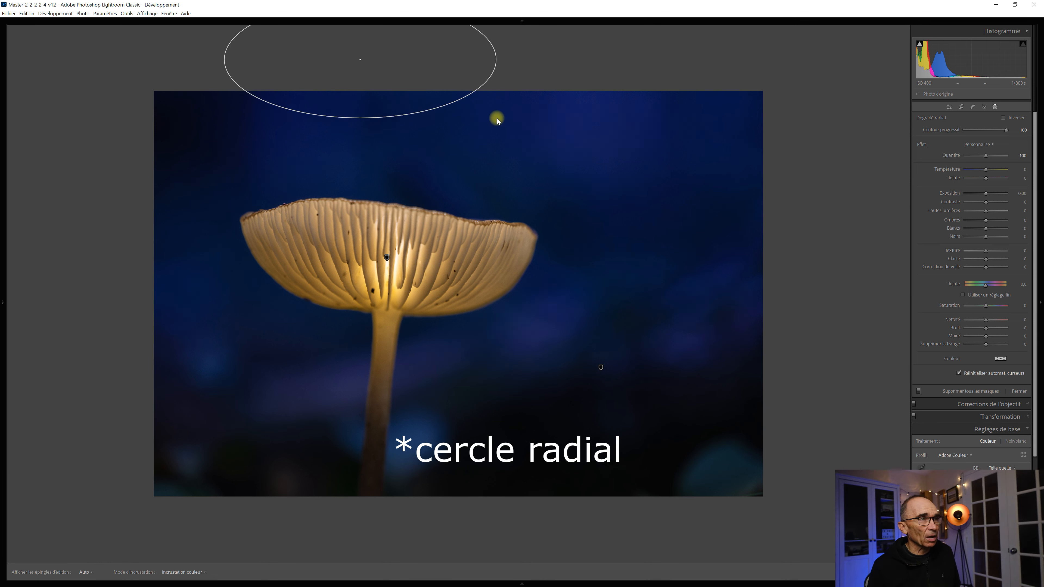
pyautogui.moveTo(382, 62); pyautogui.dragTo(423, 80)
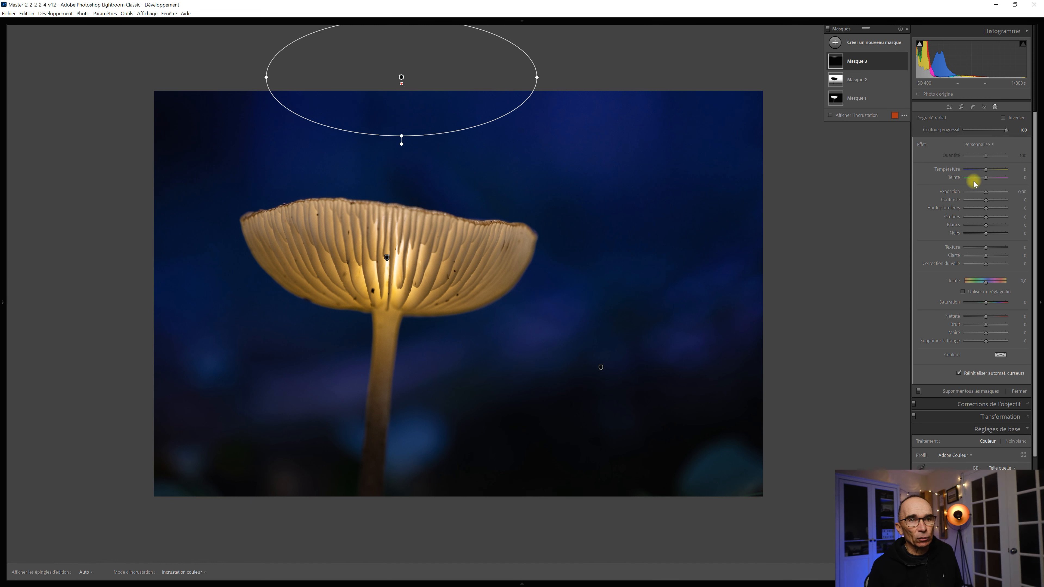
# Step: Raise the radial mask's exposure to about 1.66 and center the ellipse on the photo's top edge above the cap
pyautogui.moveTo(987, 191); pyautogui.dragTo(988, 191)
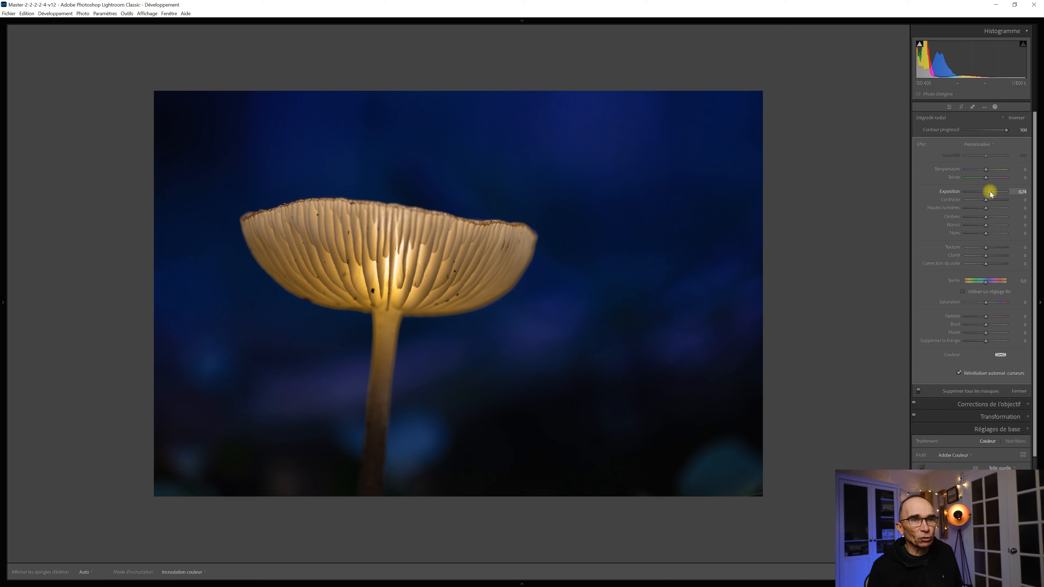
pyautogui.moveTo(990, 192); pyautogui.dragTo(990, 192)
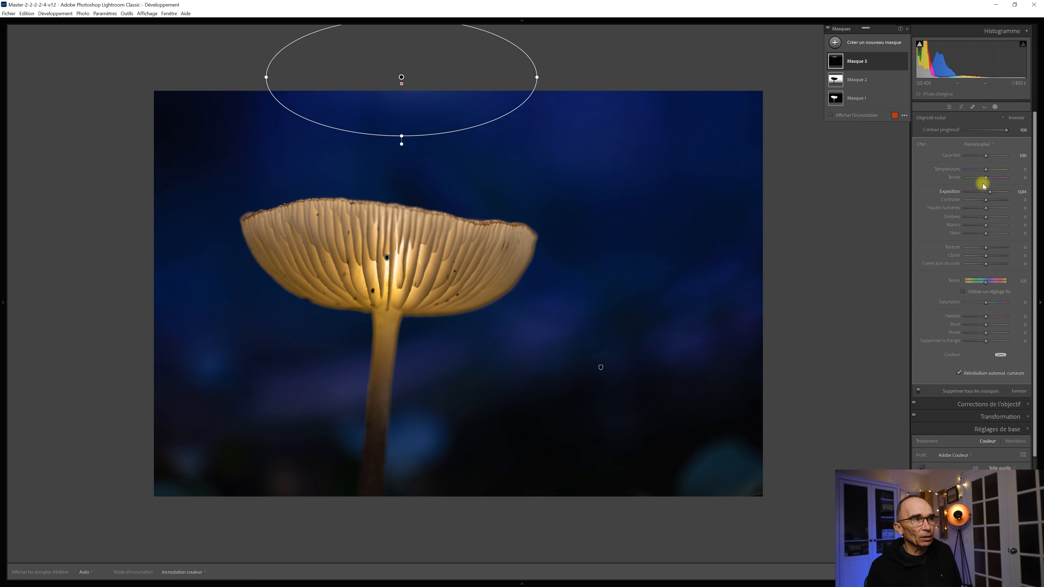
pyautogui.moveTo(413, 86)
pyautogui.mouseDown()
pyautogui.moveTo(438, 123)
pyautogui.moveTo(464, 128)
pyautogui.moveTo(412, 97)
pyautogui.mouseUp()
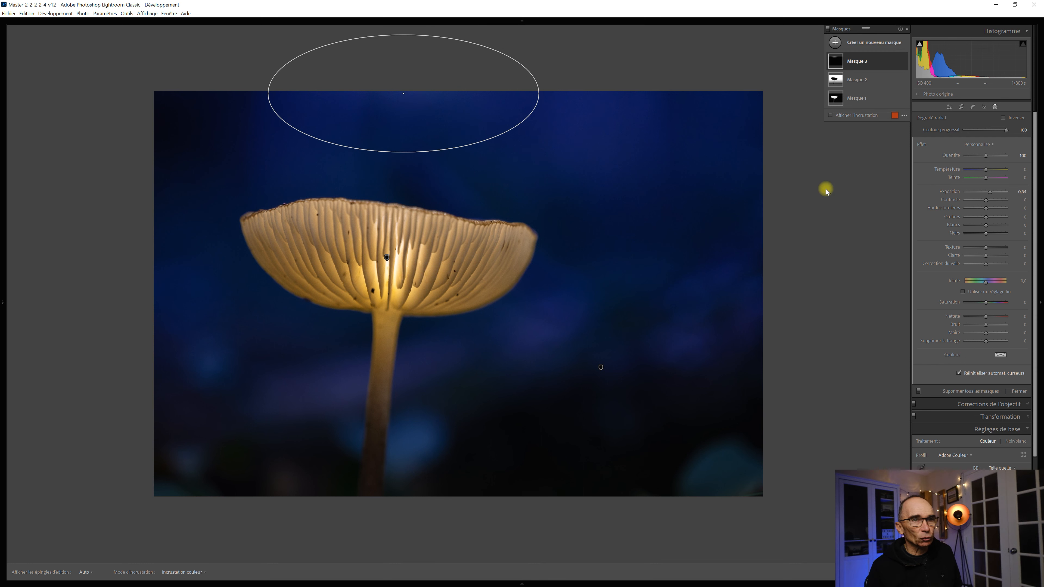
pyautogui.moveTo(987, 191); pyautogui.dragTo(994, 193)
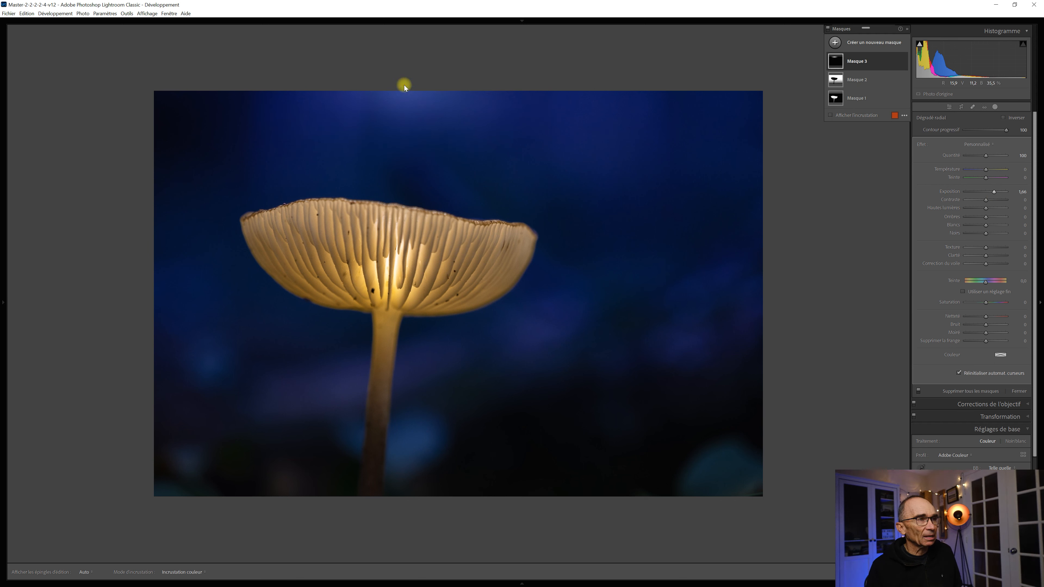
pyautogui.moveTo(423, 92)
pyautogui.mouseDown()
pyautogui.moveTo(452, 122)
pyautogui.moveTo(497, 137)
pyautogui.moveTo(490, 147)
pyautogui.moveTo(398, 140)
pyautogui.moveTo(457, 147)
pyautogui.moveTo(466, 128)
pyautogui.moveTo(433, 93)
pyautogui.mouseUp()
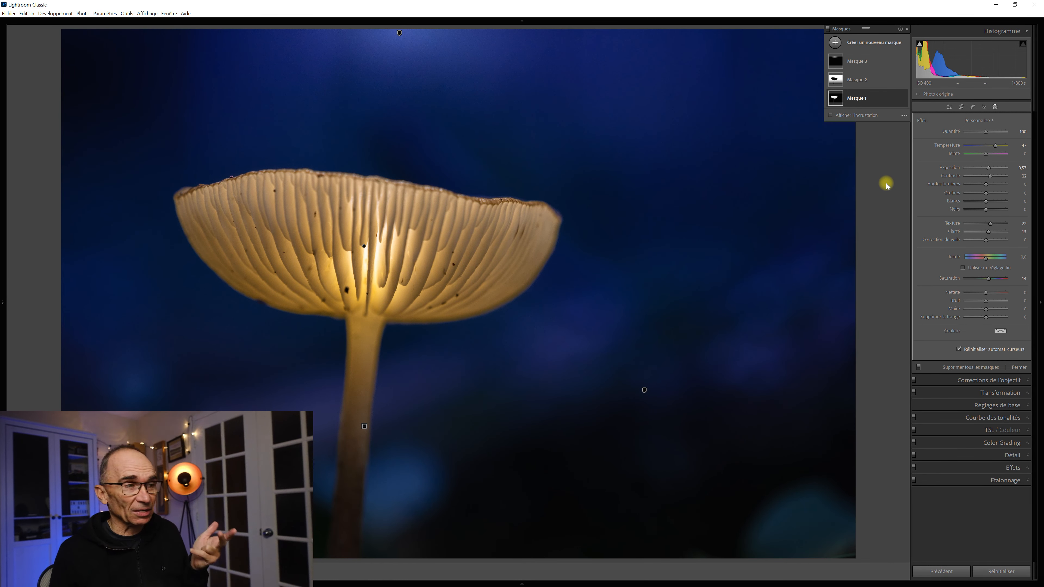
# Step: Compare the mushroom mask with and without its linear gradient by hiding and restoring that component
pyautogui.click(861, 99)
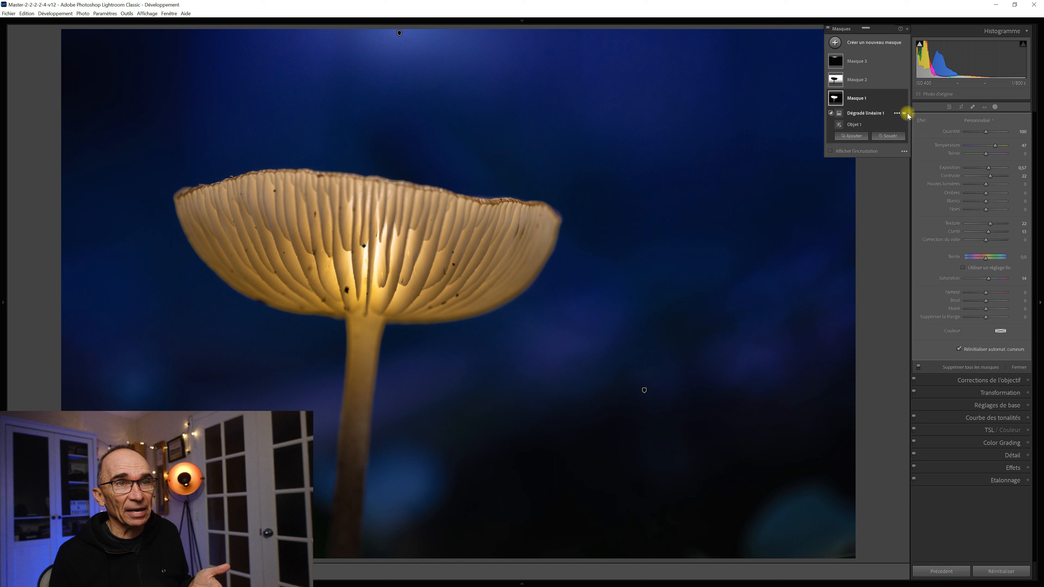
pyautogui.click(906, 114)
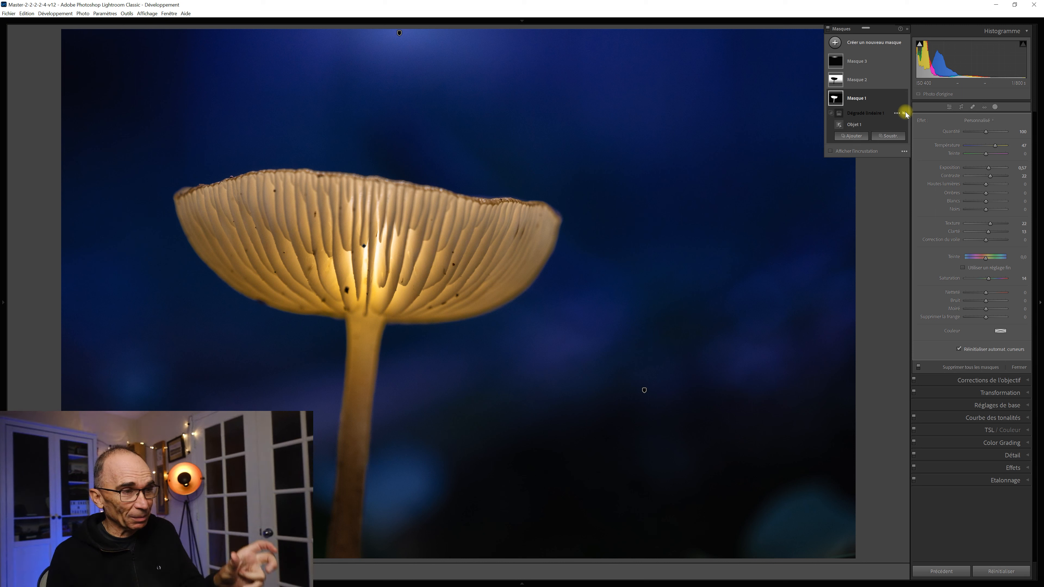
pyautogui.click(906, 112)
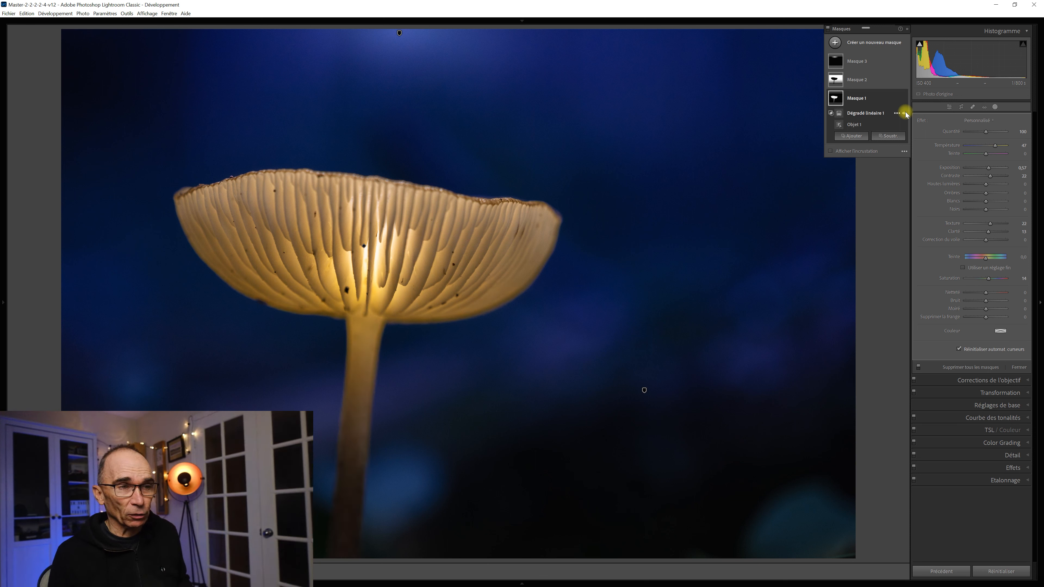
# Step: Compare the background mask with and without its linear gradient by hiding and restoring that component
pyautogui.click(880, 82)
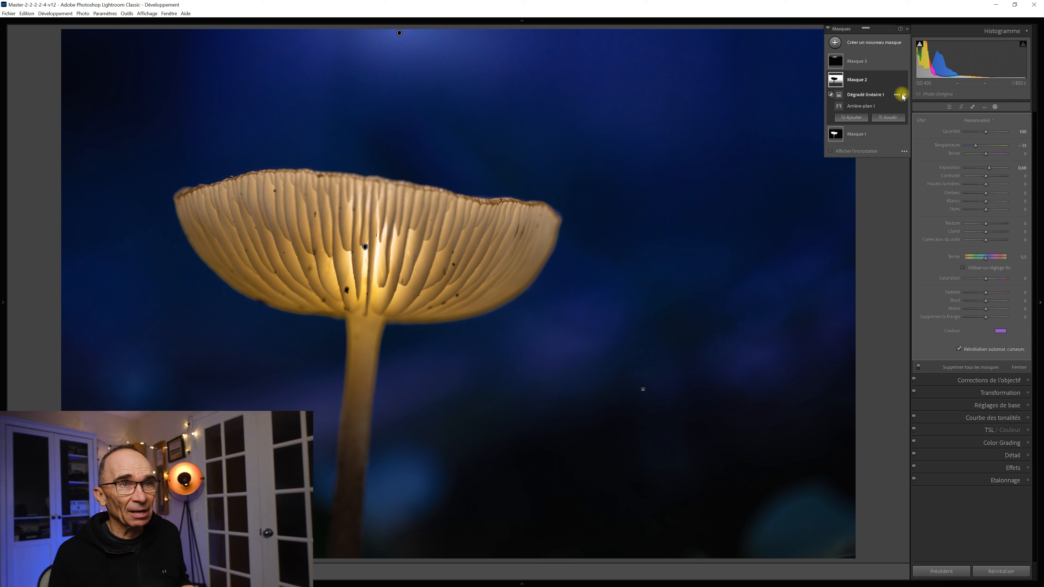
pyautogui.click(904, 95)
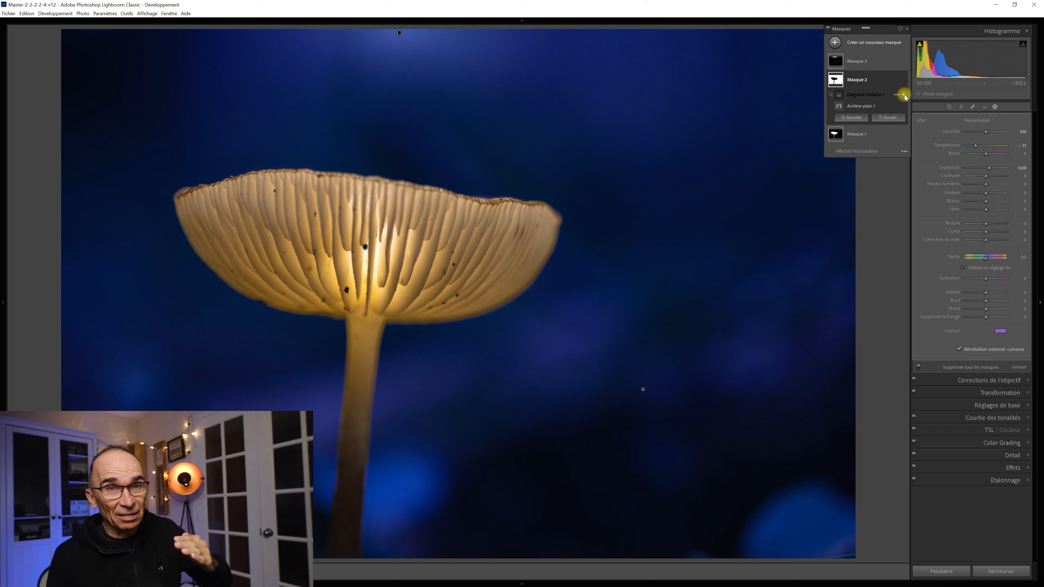
pyautogui.click(905, 95)
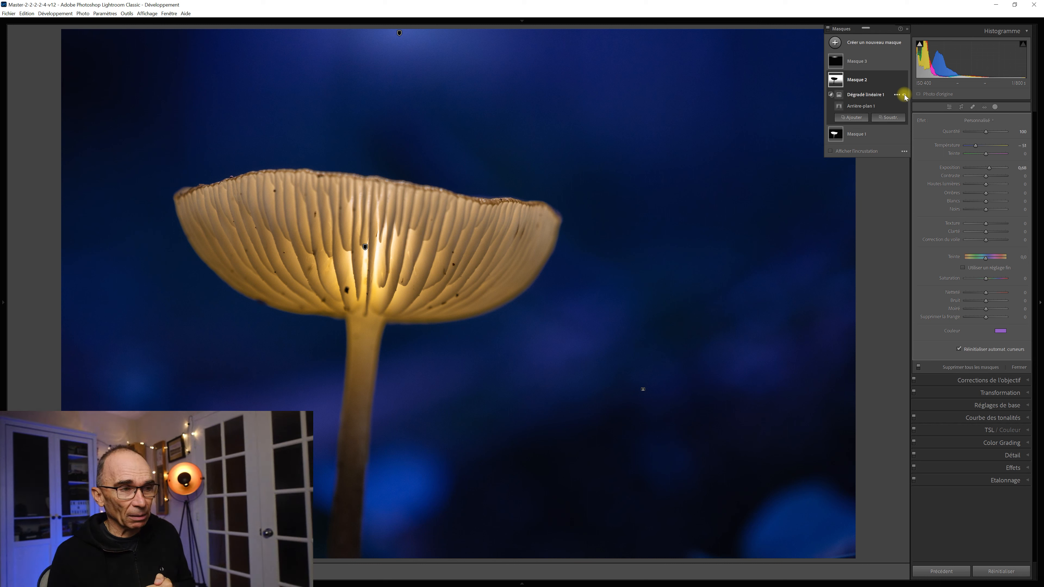